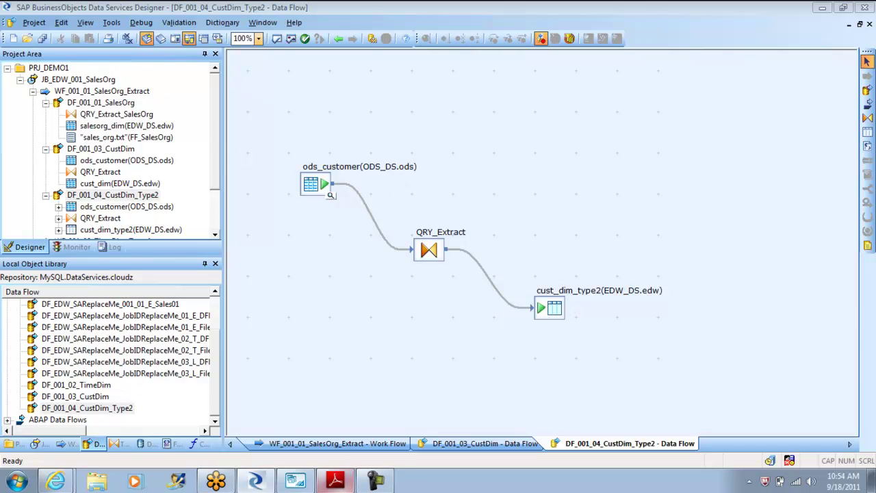
# Switch to MySQL Workbench and open the table data of ods_customer in the ods schema
pyautogui.click(295, 484)
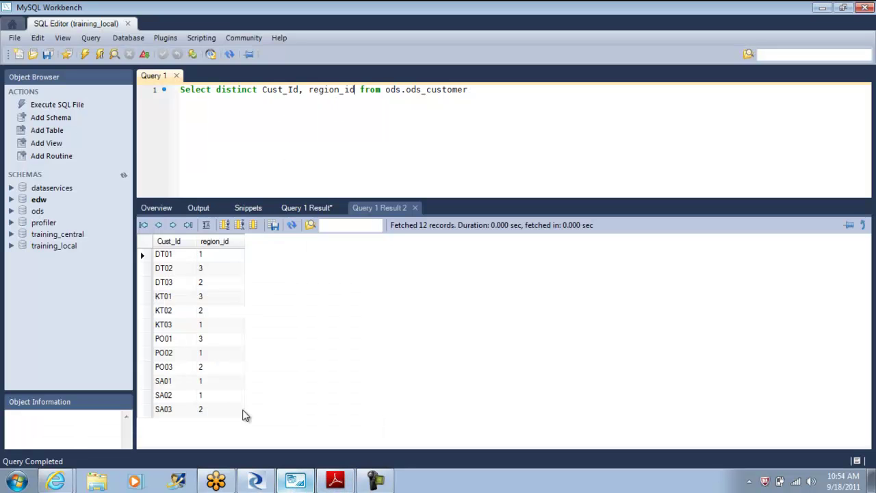
pyautogui.click(39, 201)
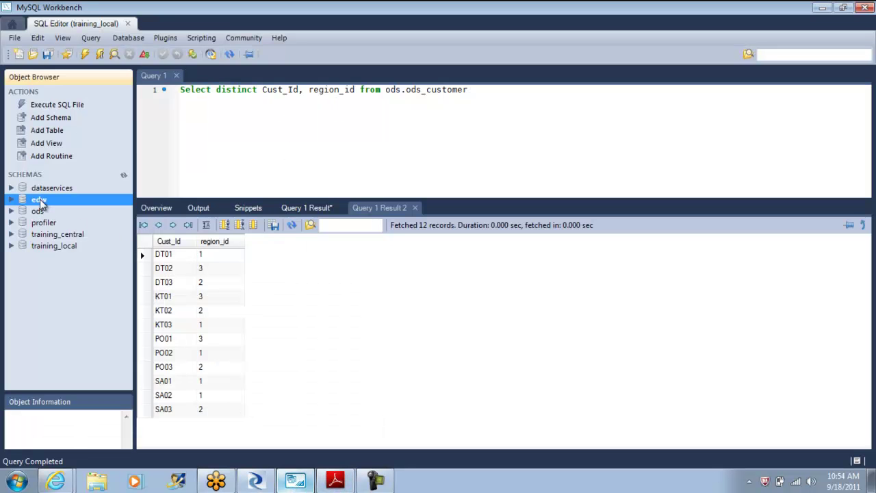
pyautogui.click(157, 207)
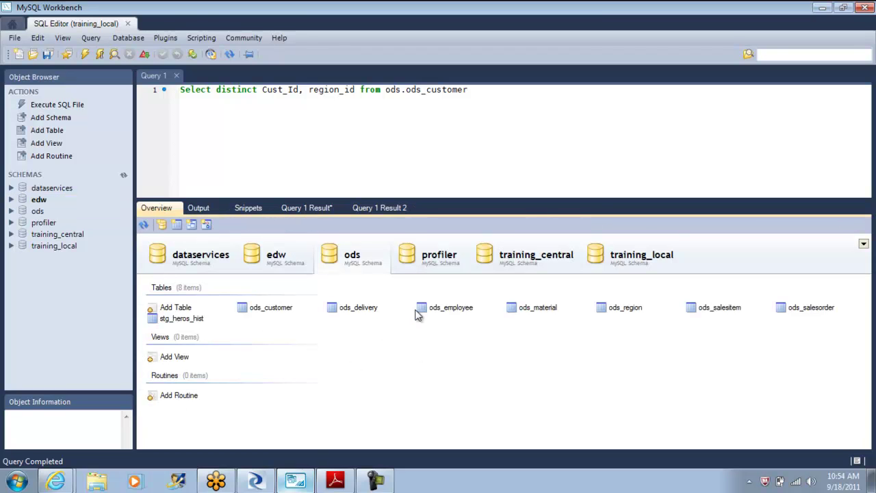
pyautogui.doubleClick(264, 311)
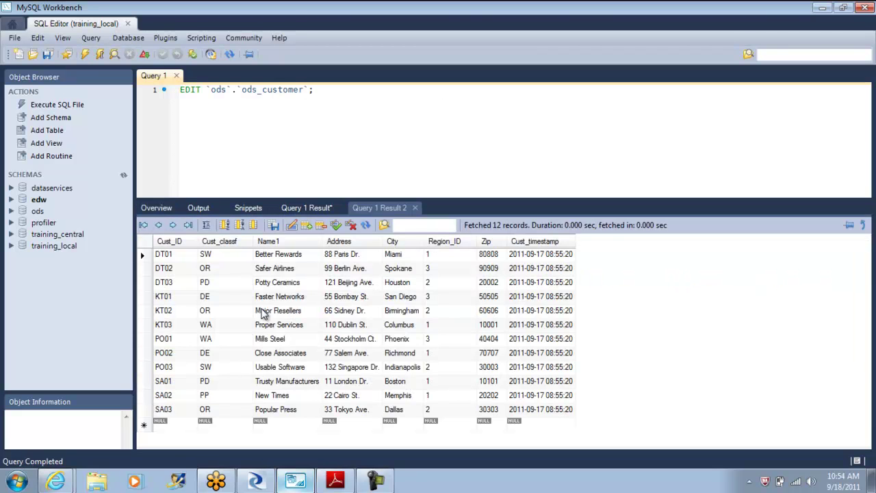
# Try to open the cust_dim table of the edw schema for data editing, and close that query
pyautogui.click(157, 208)
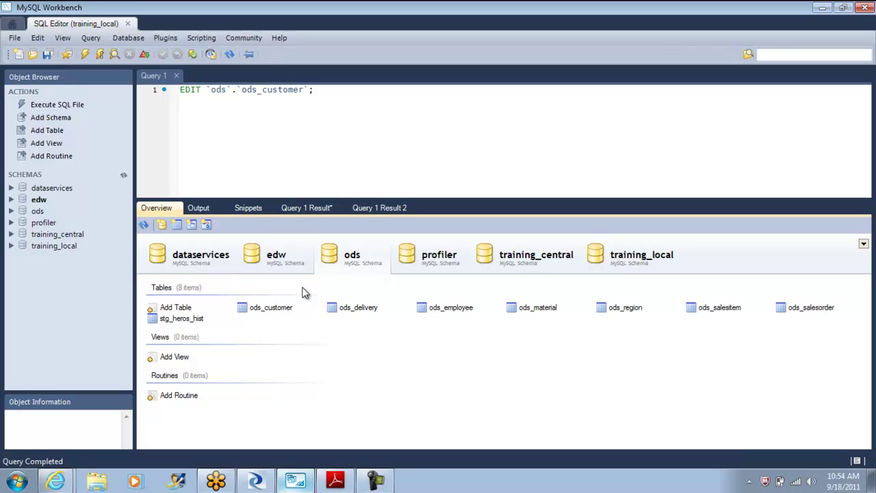
pyautogui.click(276, 255)
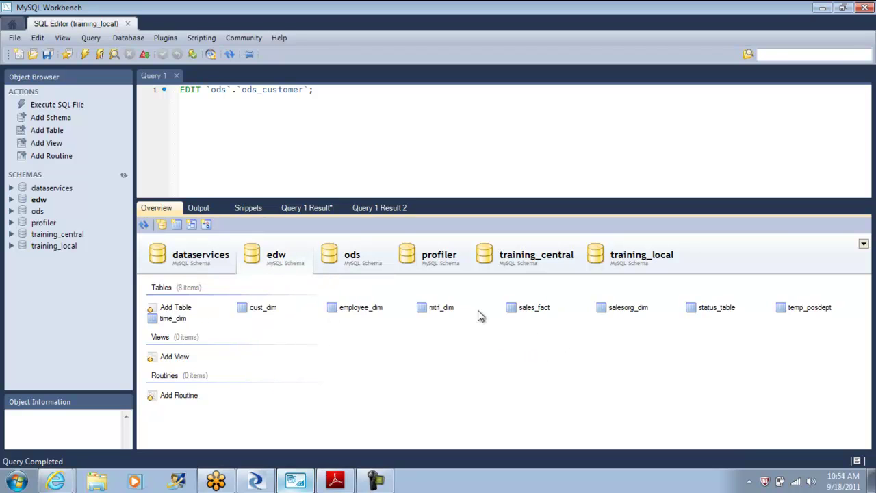
pyautogui.doubleClick(262, 309)
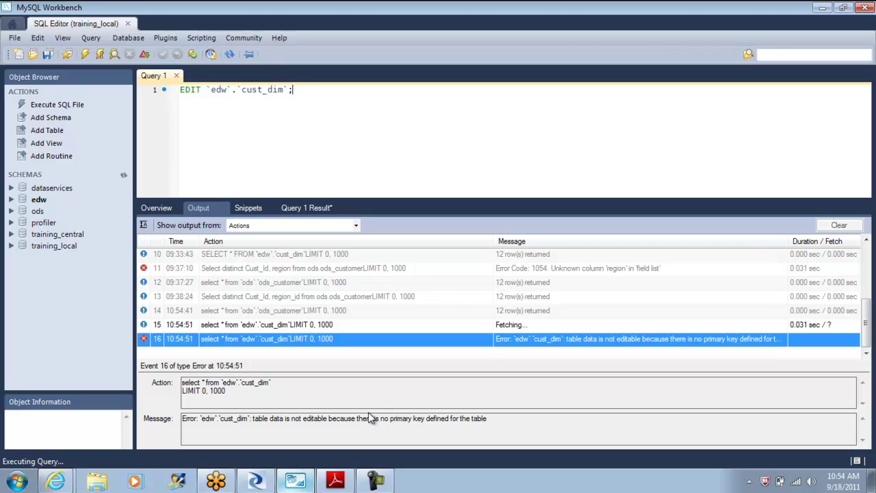
pyautogui.click(176, 76)
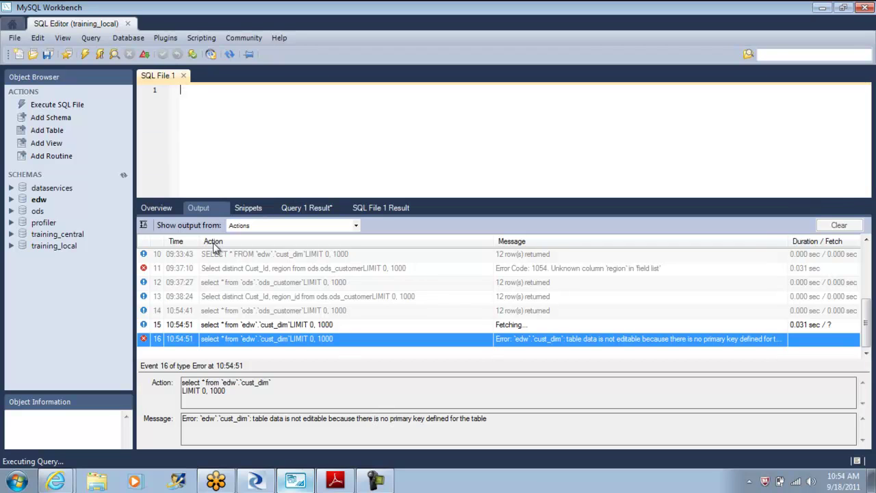
# Select the rows of the edw schema's cust_dim table with the 1000-row limit
pyautogui.click(171, 211)
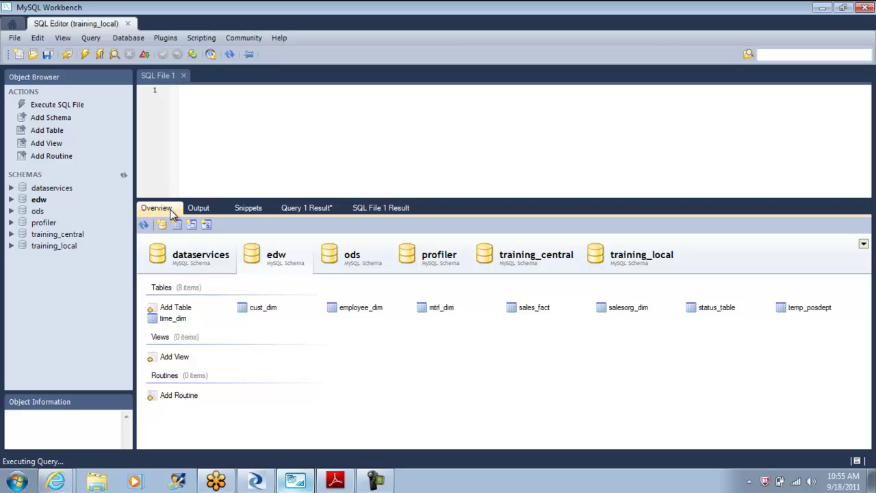
pyautogui.rightClick(272, 308)
pyautogui.click(302, 333)
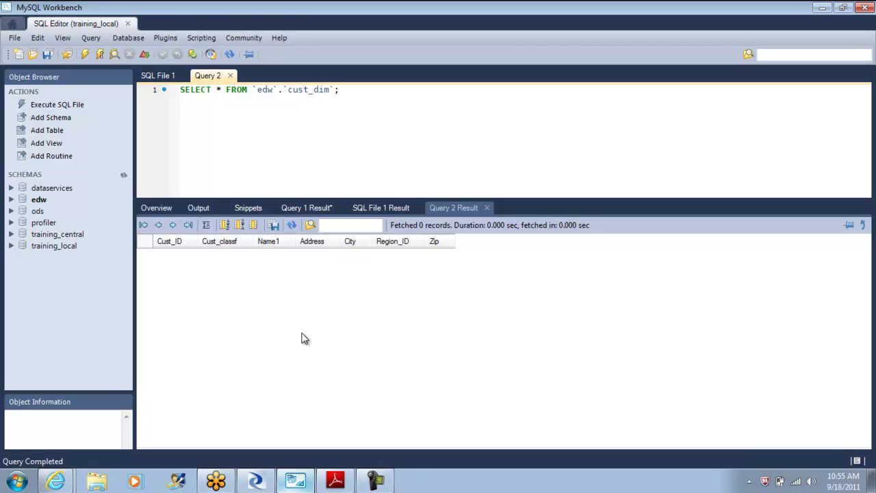
# Switch to Data Services Designer, execute the job JB_EDW_001_SalesOrg with all changes saved, and display its monitor statistics
pyautogui.click(254, 481)
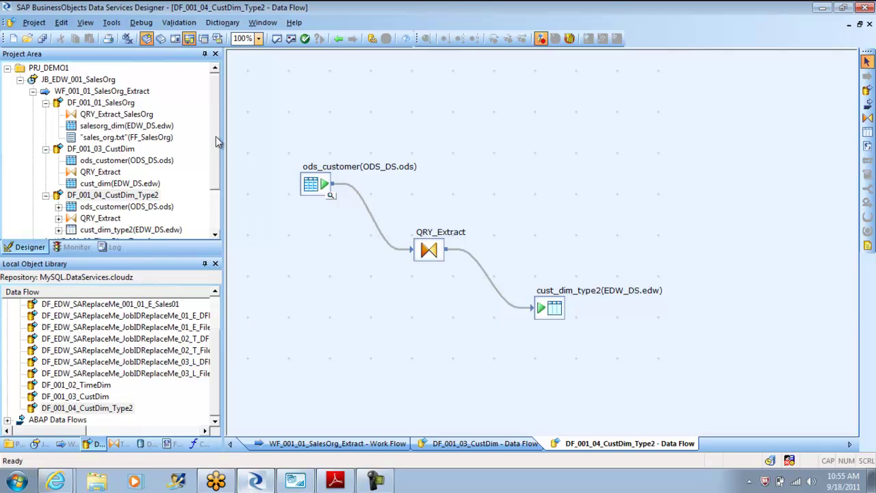
pyautogui.click(68, 80)
pyautogui.rightClick(62, 81)
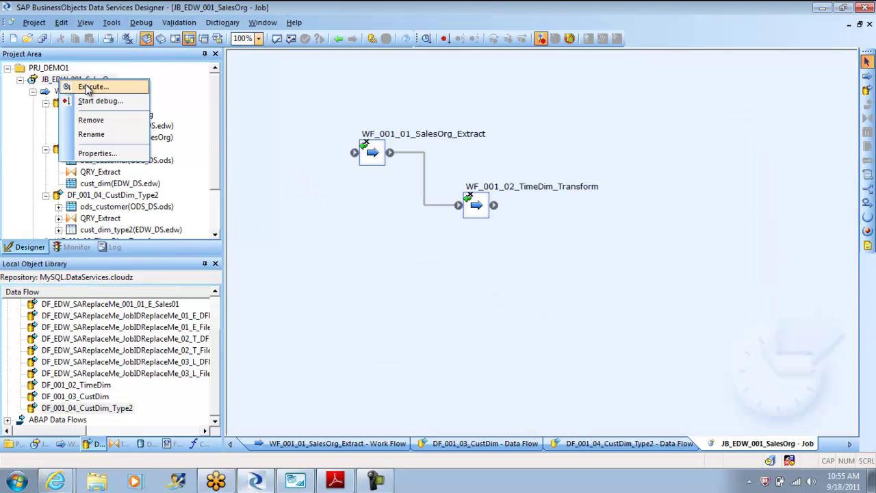
pyautogui.click(87, 88)
pyautogui.click(353, 309)
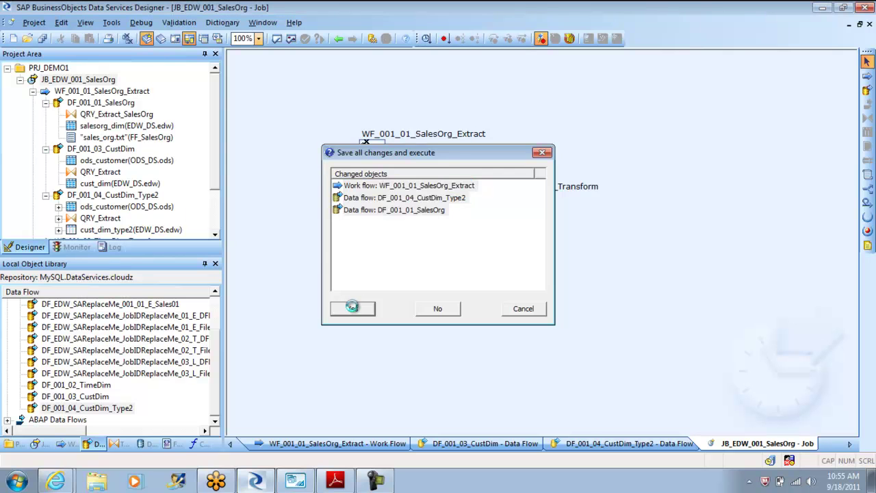
pyautogui.click(497, 388)
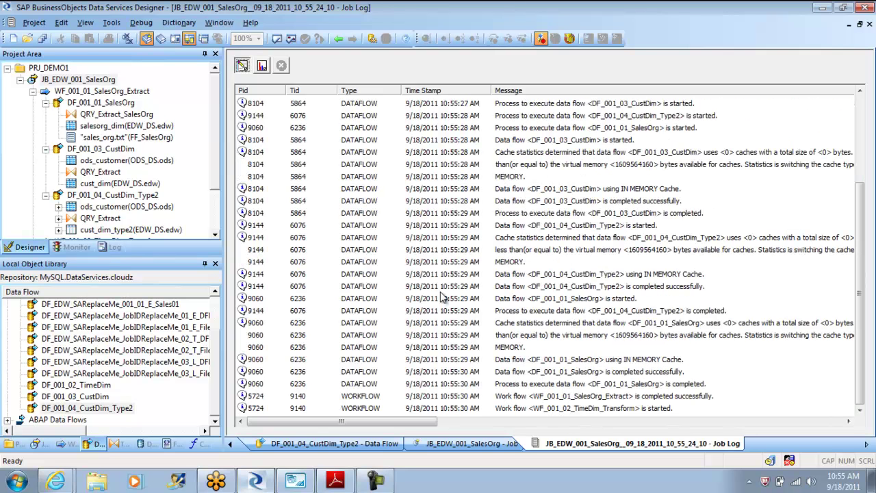
pyautogui.click(264, 69)
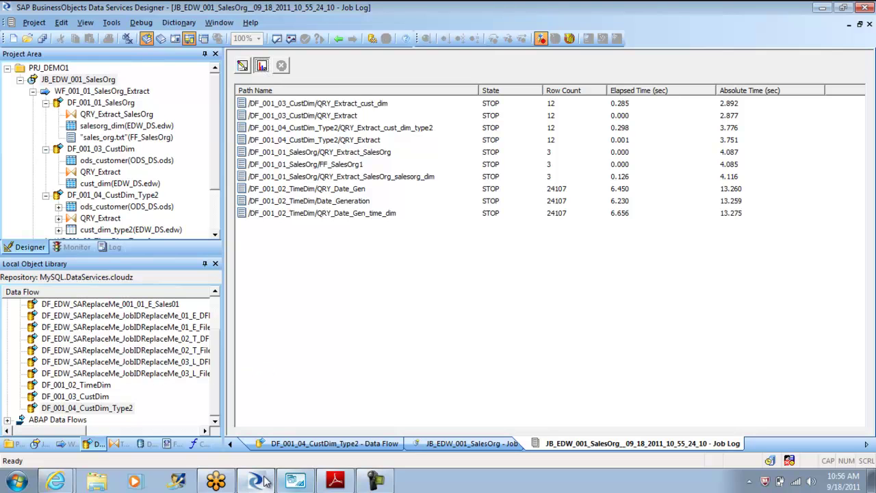
# Switch to MySQL Workbench, rerun the cust_dim query and examine each field of the first customer record
pyautogui.click(298, 482)
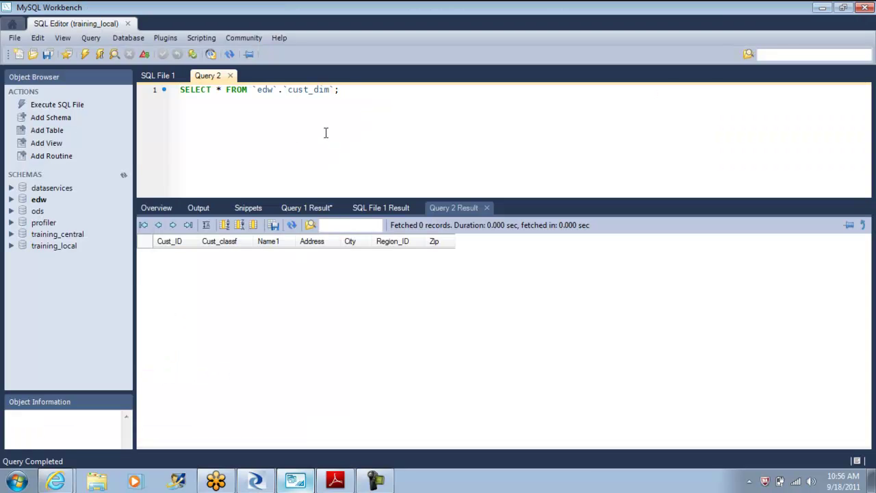
pyautogui.click(85, 55)
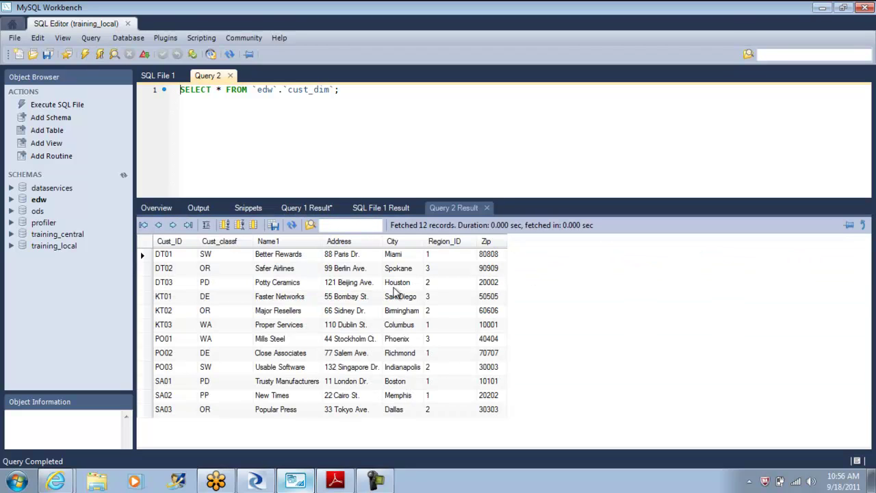
pyautogui.click(172, 257)
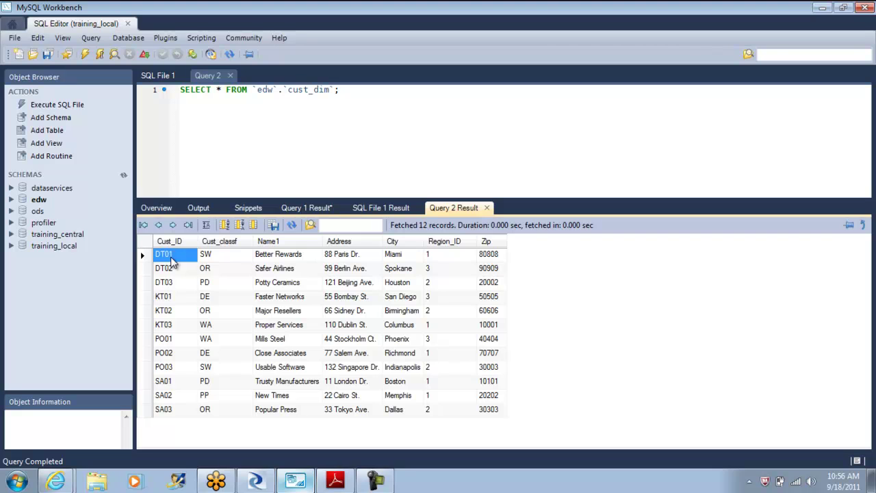
pyautogui.click(239, 259)
pyautogui.click(285, 257)
pyautogui.click(348, 255)
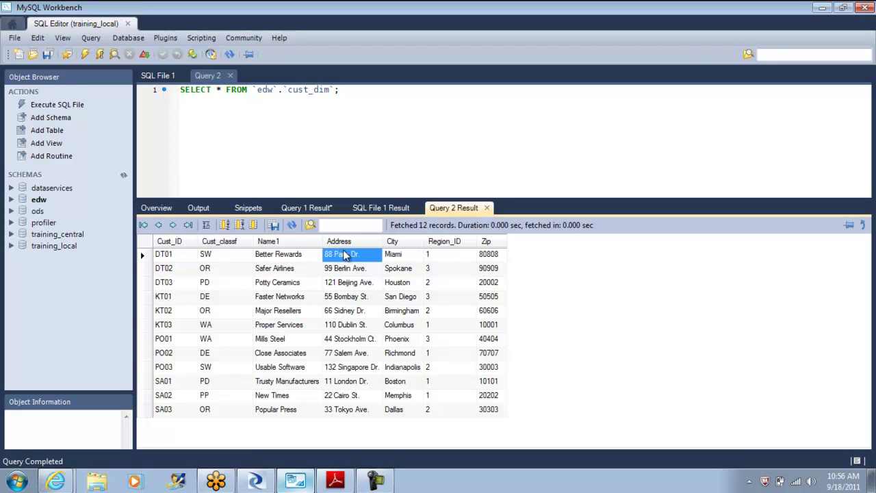
pyautogui.click(392, 260)
pyautogui.click(441, 258)
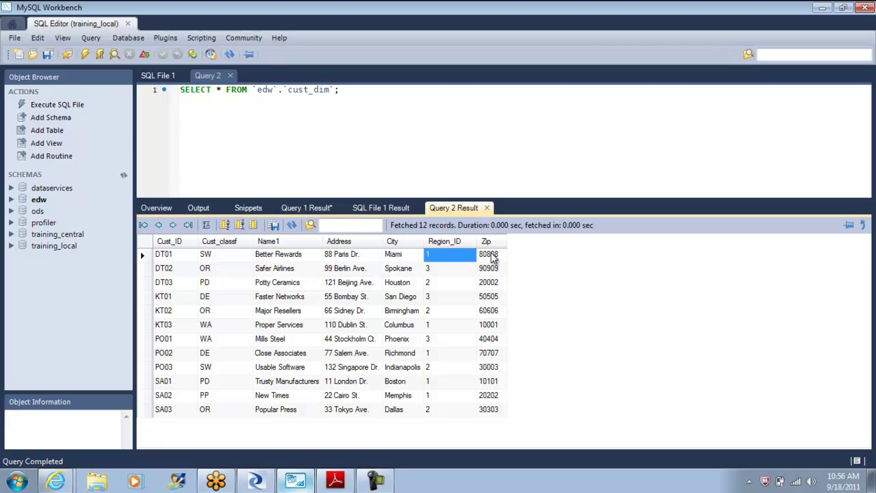
pyautogui.click(493, 256)
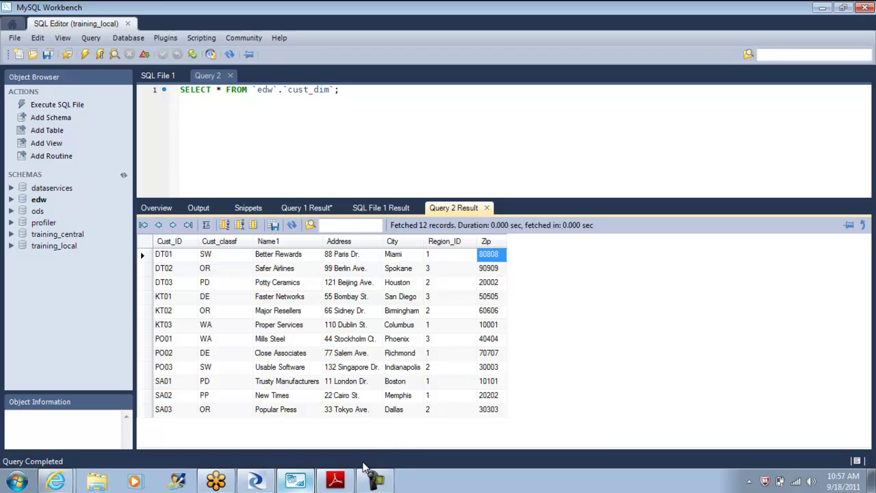
# Refresh the schemas in MySQL Workbench and select the rows of cust_dim_type2 in edw with the 1000-row limit
pyautogui.click(300, 484)
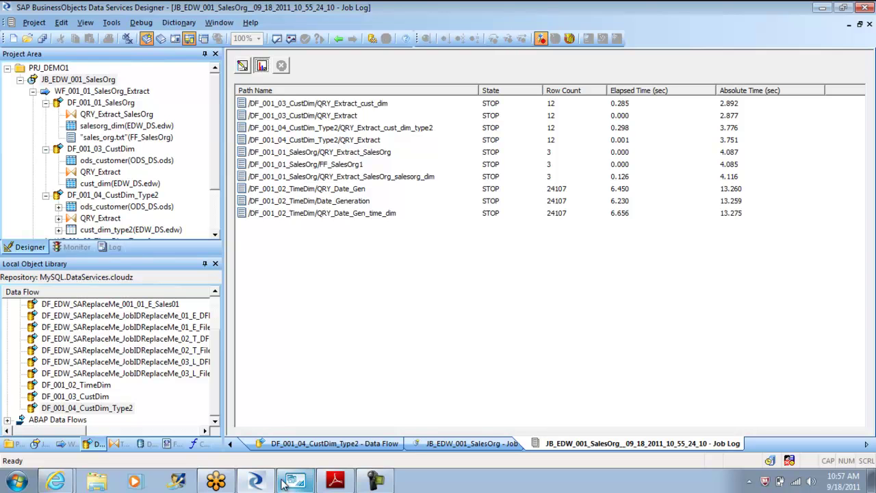
pyautogui.click(302, 482)
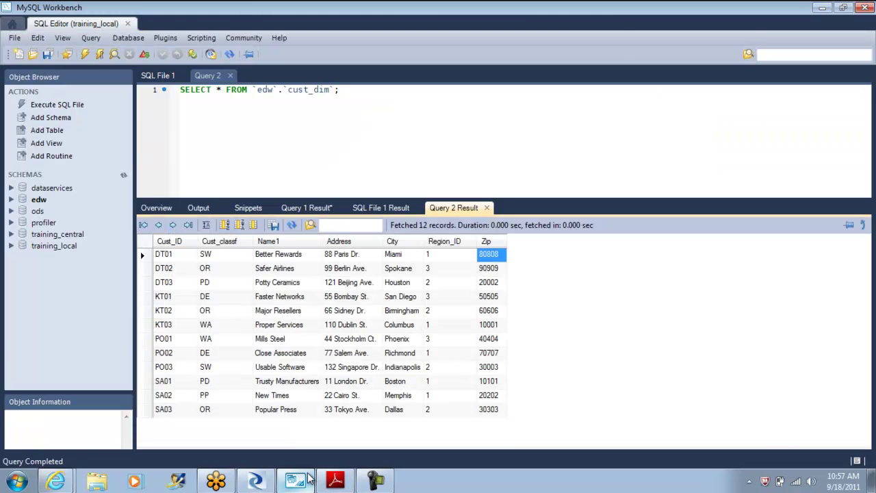
pyautogui.click(162, 208)
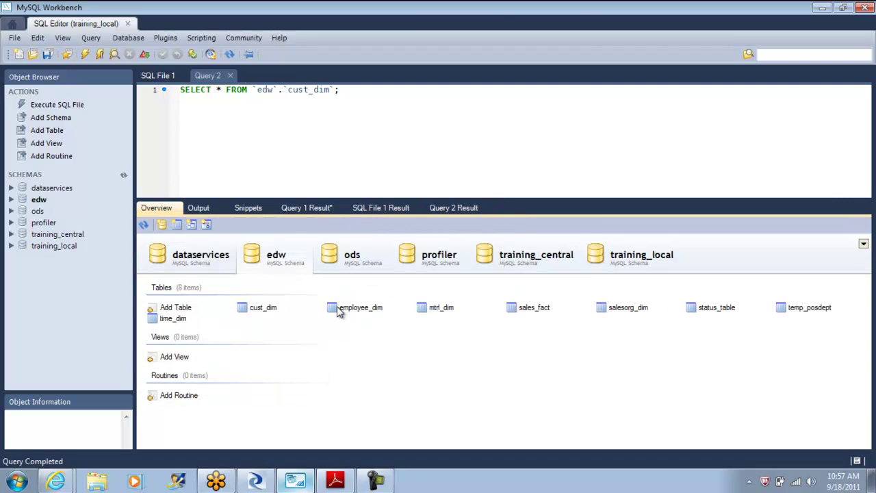
pyautogui.click(124, 174)
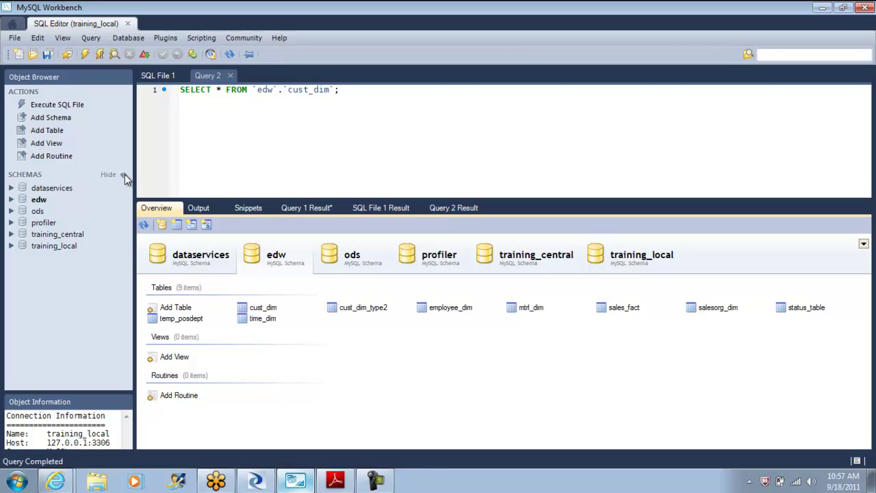
pyautogui.click(365, 308)
pyautogui.rightClick(366, 309)
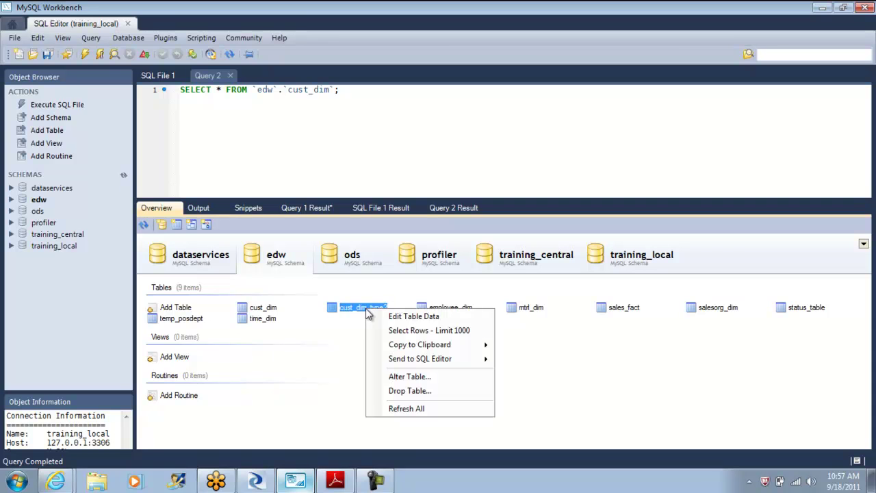
pyautogui.click(424, 333)
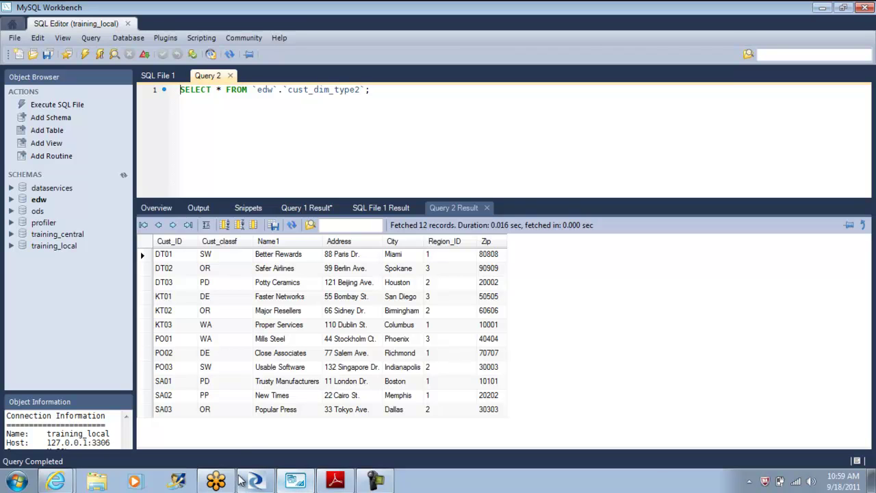
# Switch to Data Services Designer and expand the ODS_DS and EDW_DS datastores in the object library
pyautogui.click(266, 484)
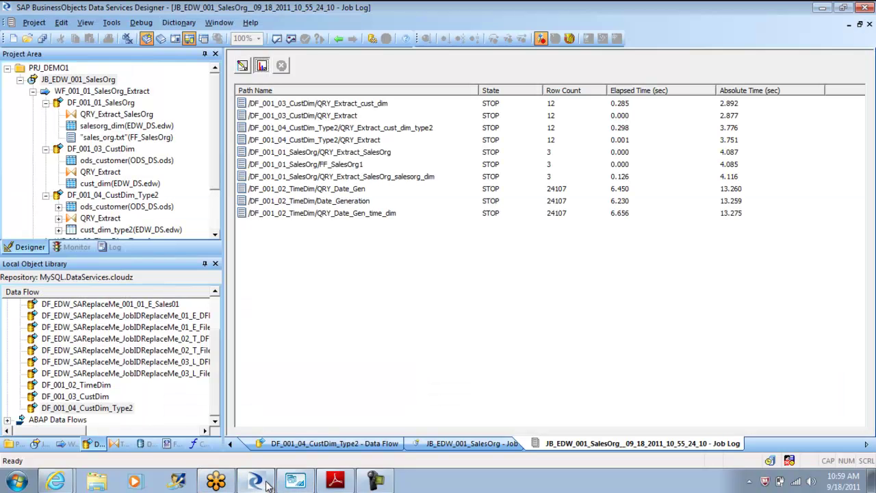
pyautogui.click(146, 445)
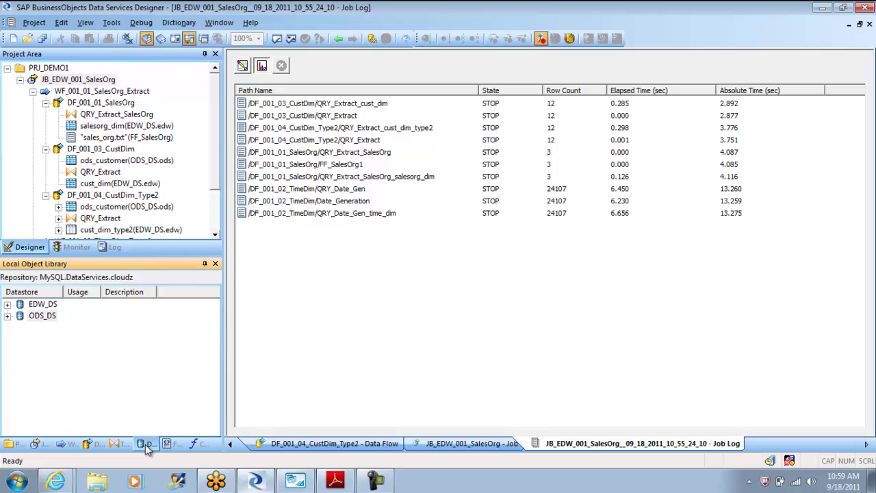
pyautogui.click(8, 315)
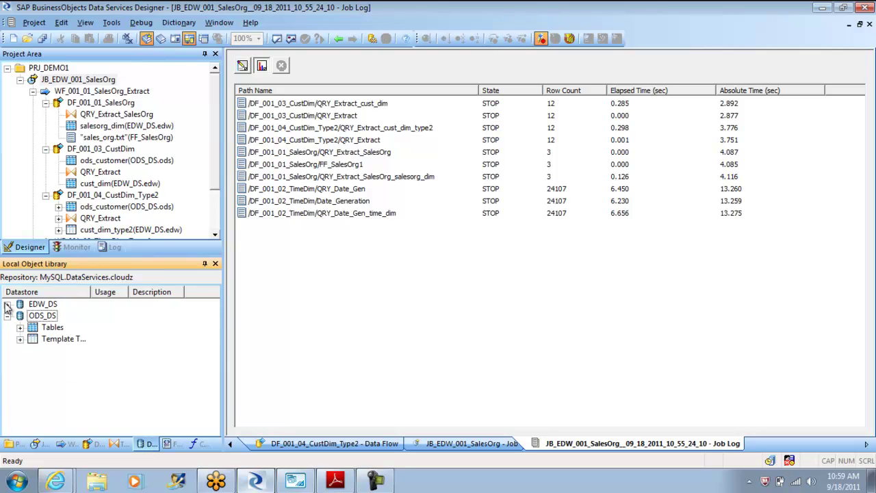
pyautogui.click(7, 304)
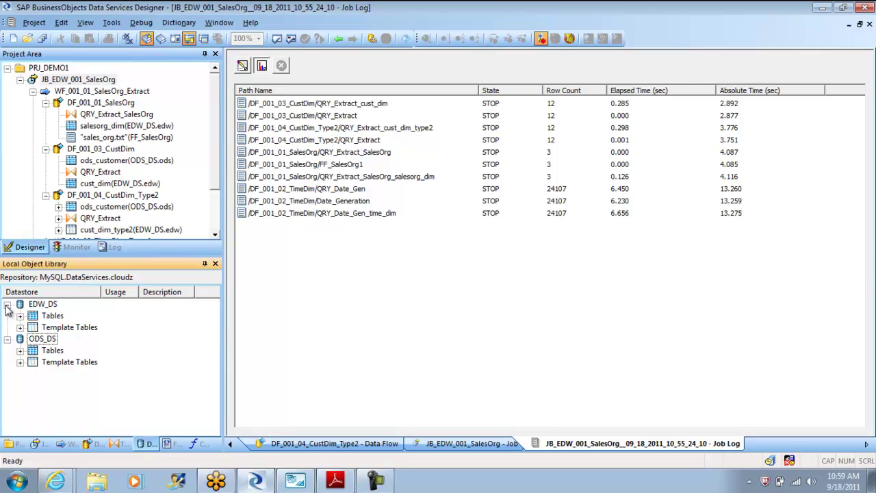
# Return to the job and open the QRY_Extract query of the DF_001_04_CustDim_Type2 data flow
pyautogui.click(338, 39)
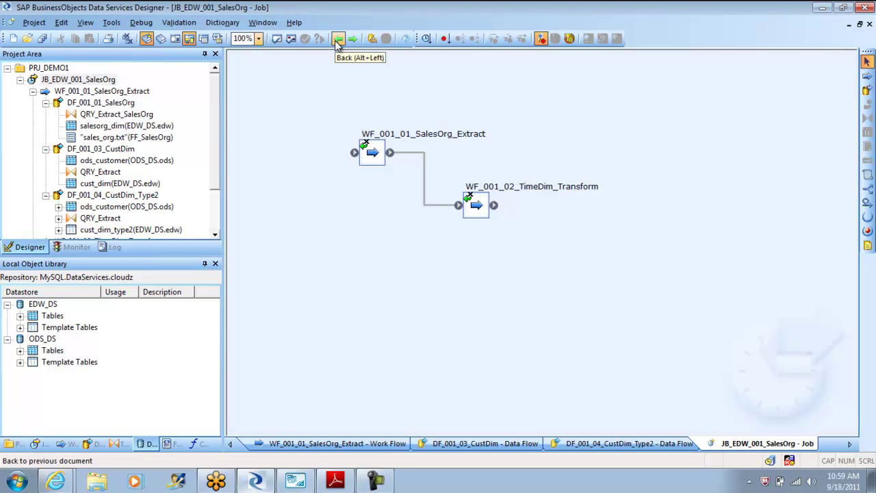
pyautogui.doubleClick(371, 154)
pyautogui.doubleClick(388, 321)
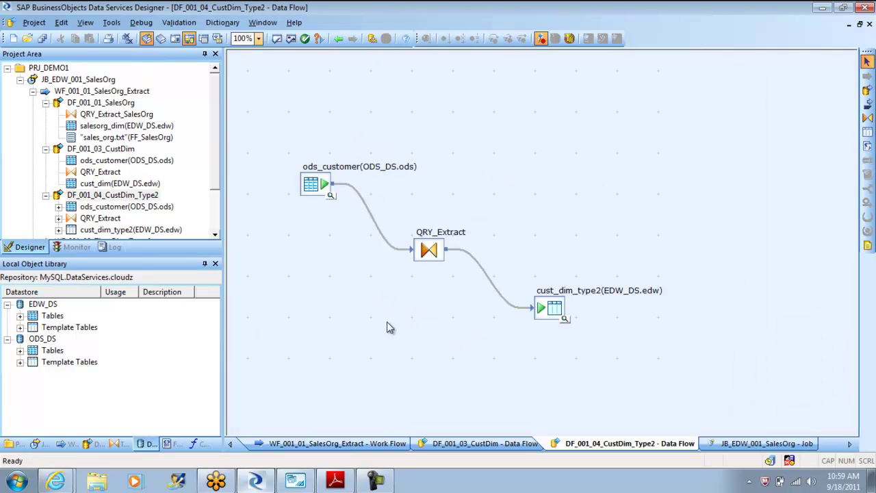
pyautogui.doubleClick(428, 252)
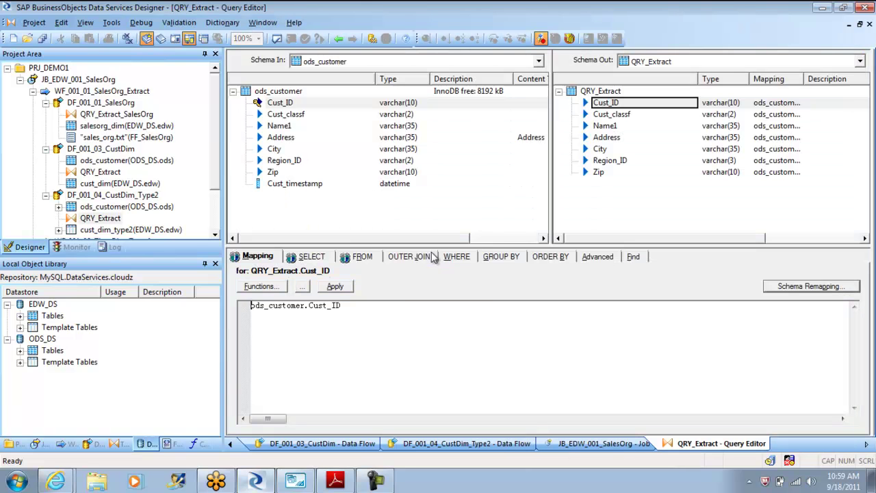
# Add an output column named StartDate with data type date below Zip in the QRY_Extract output schema
pyautogui.click(599, 172)
pyautogui.rightClick(602, 176)
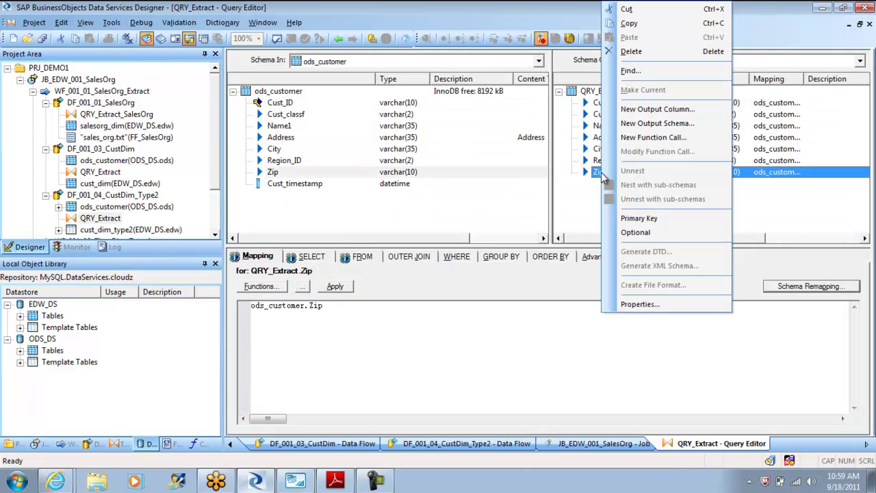
pyautogui.click(654, 115)
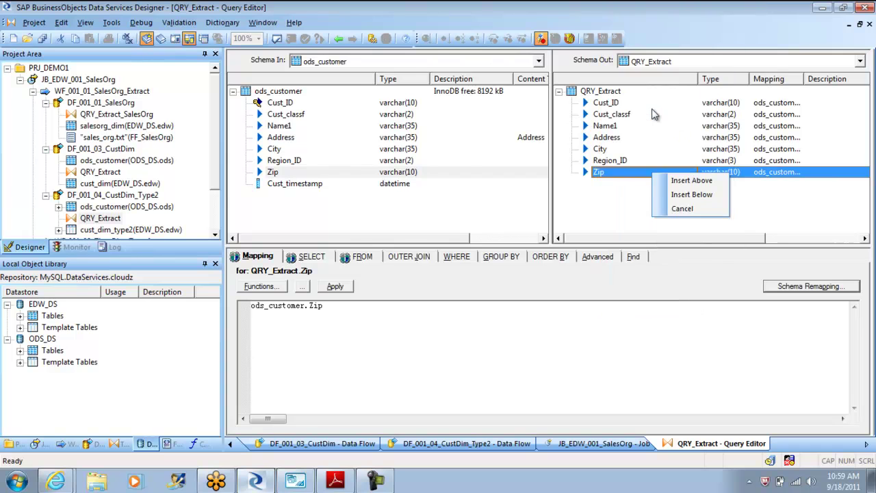
pyautogui.click(681, 195)
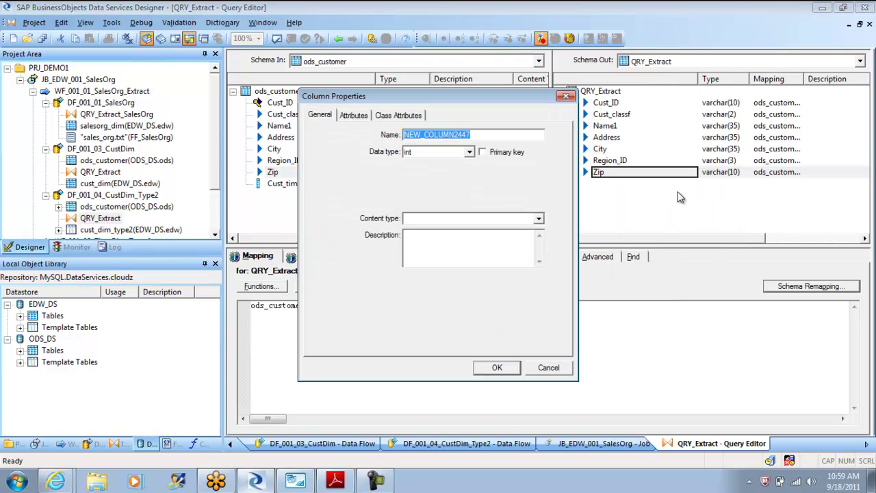
pyautogui.write('Sta')
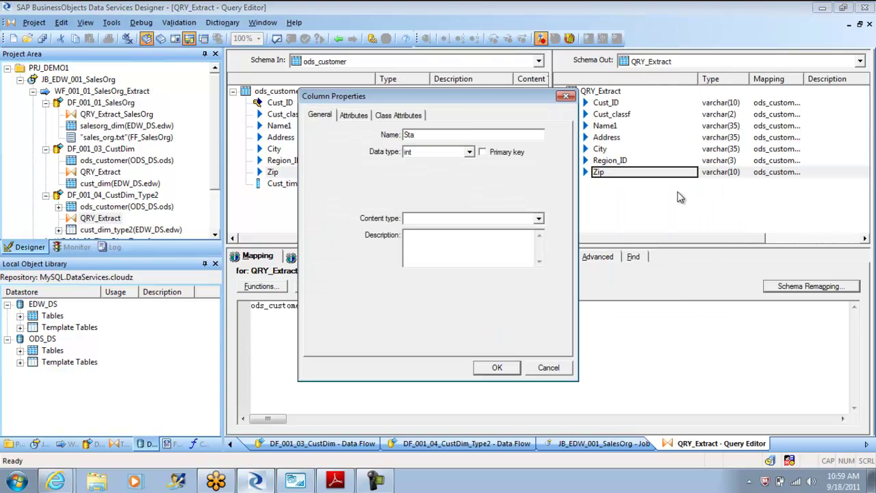
pyautogui.write('rtDate')
pyautogui.click(470, 152)
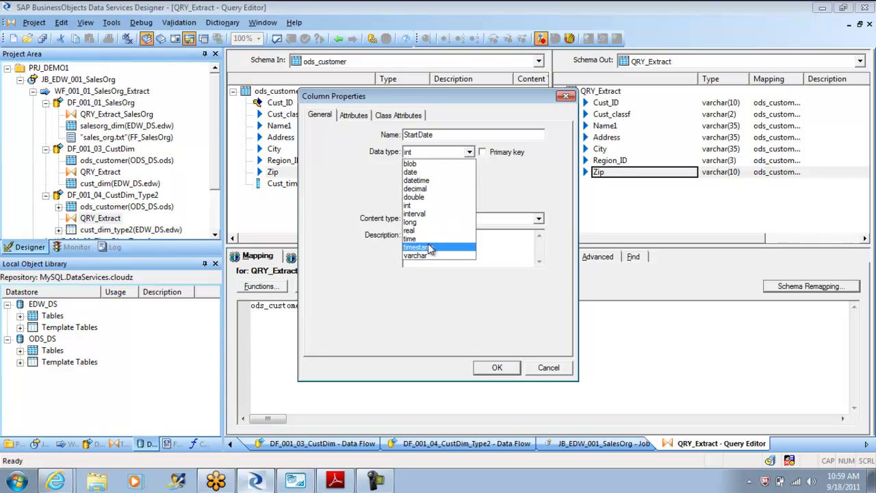
pyautogui.click(428, 172)
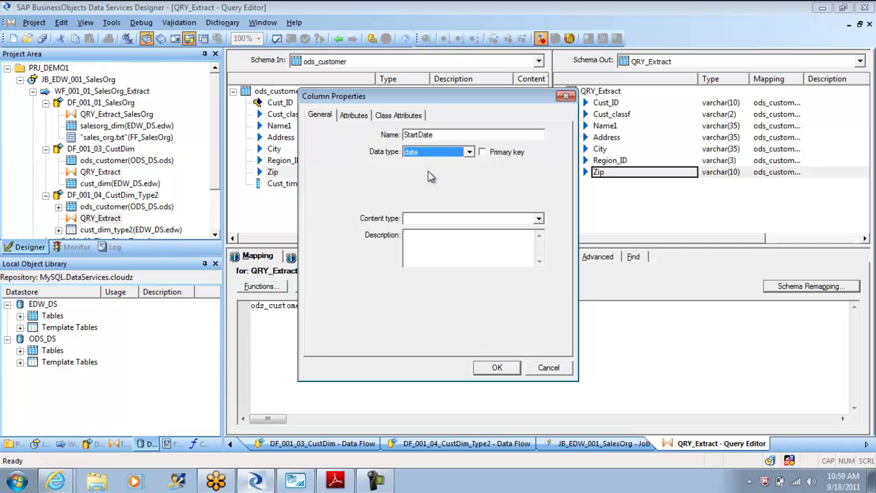
pyautogui.click(498, 368)
# Insert an output column named EndDate with data type date below StartDate
pyautogui.click(619, 186)
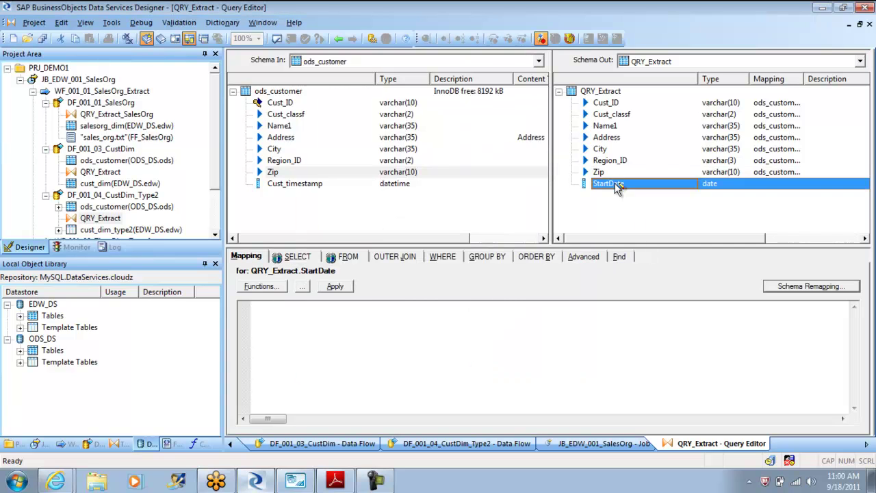
pyautogui.rightClick(617, 189)
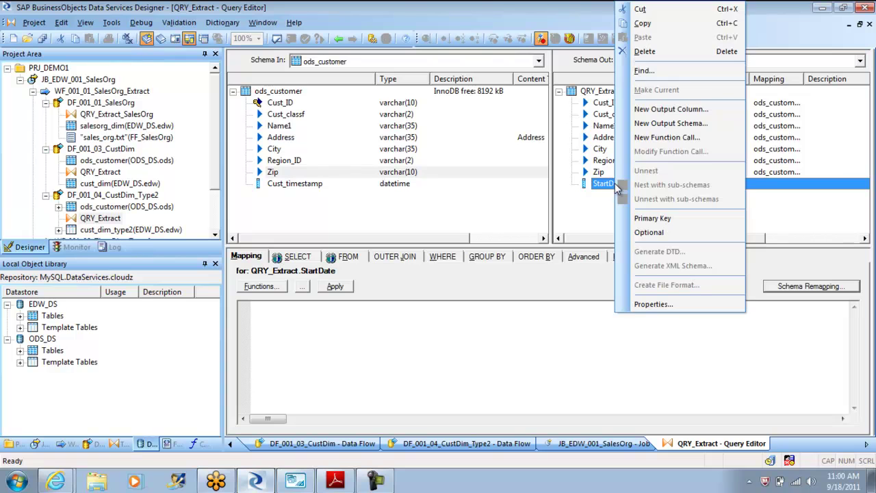
pyautogui.click(675, 109)
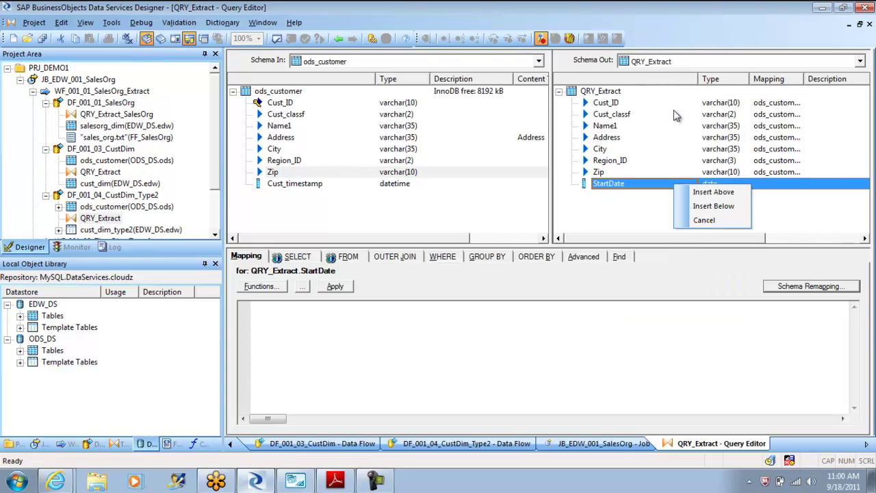
pyautogui.click(709, 207)
pyautogui.write('EndDate')
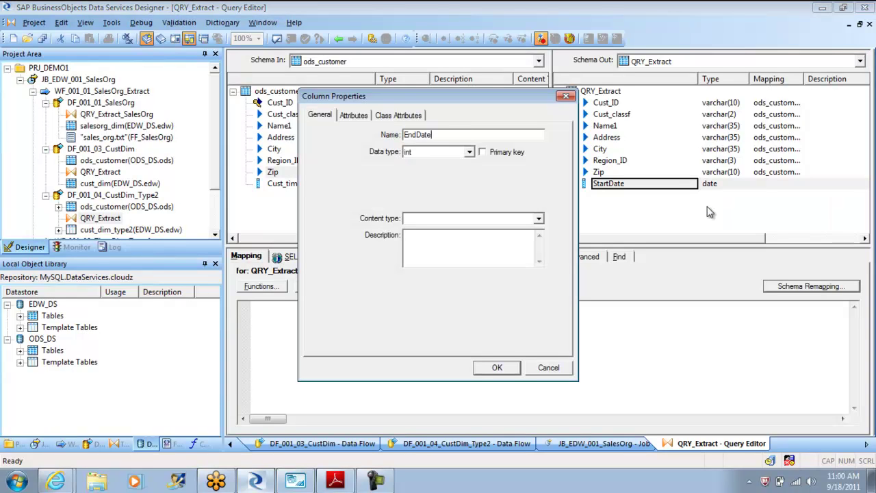
pyautogui.click(469, 152)
pyautogui.click(432, 172)
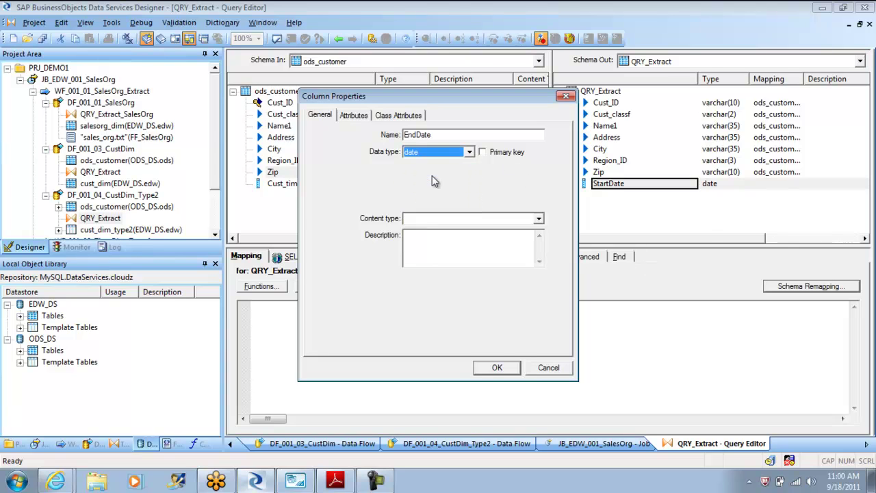
pyautogui.click(497, 367)
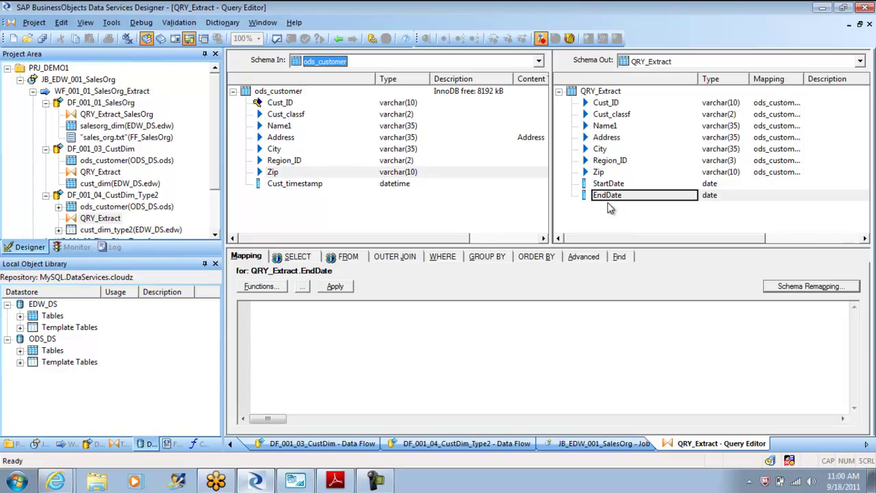
# Insert an output column named Curr_Ind with data type int below EndDate
pyautogui.click(607, 195)
pyautogui.rightClick(609, 197)
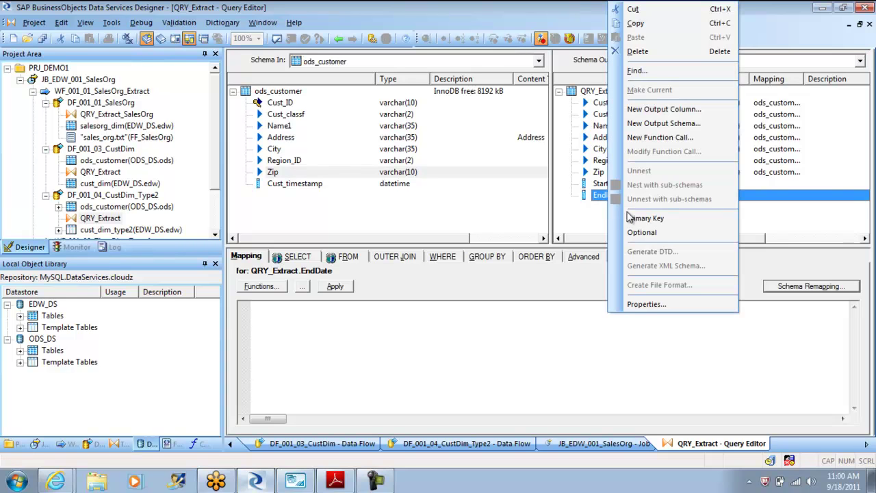
pyautogui.click(672, 112)
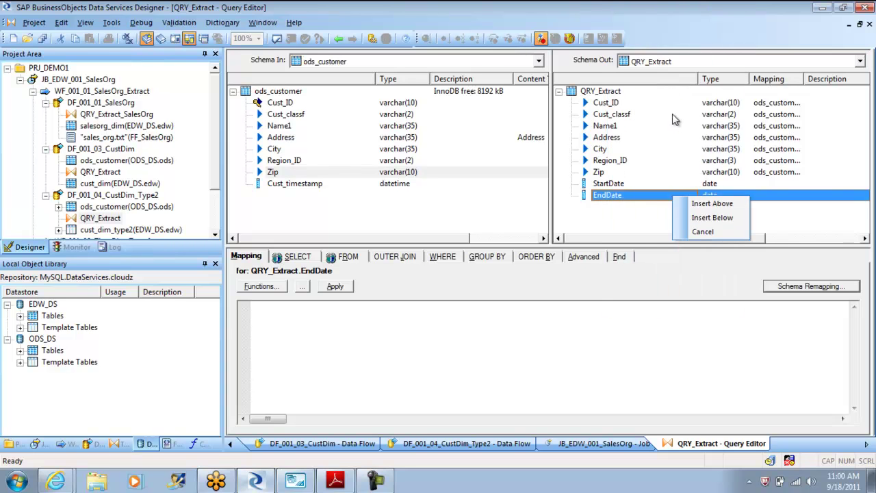
pyautogui.click(714, 219)
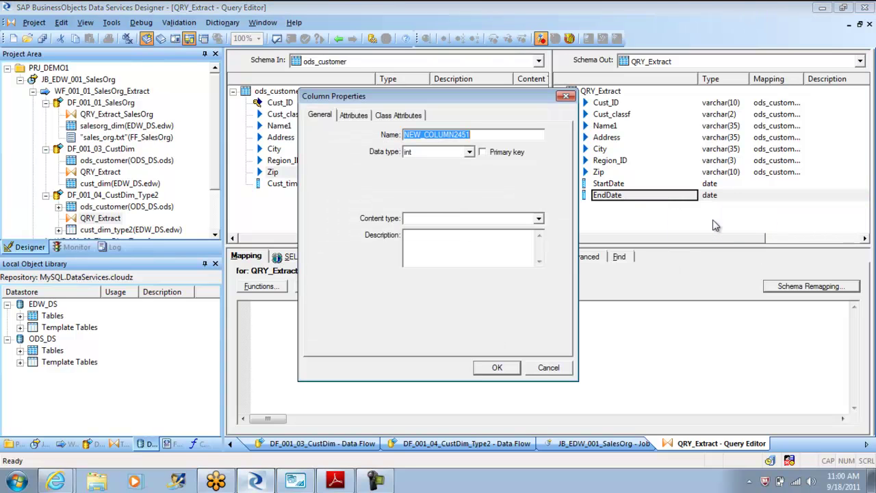
pyautogui.write('C')
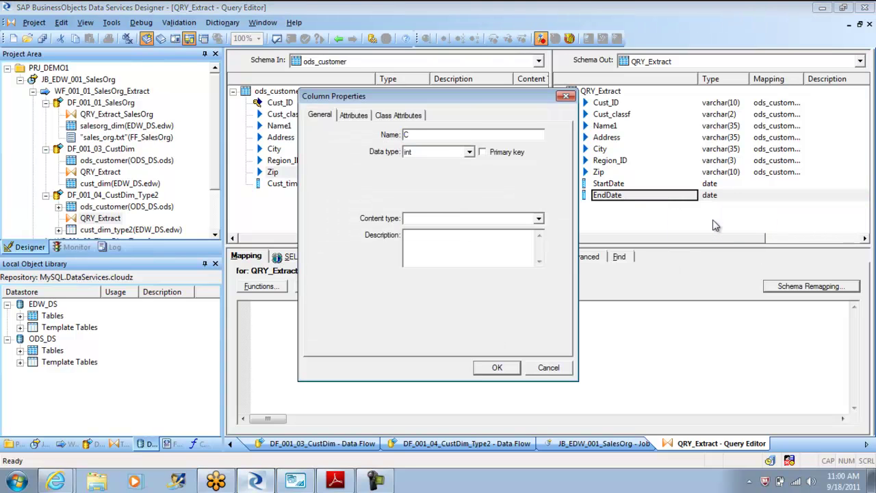
pyautogui.write('Urrent')
pyautogui.press('BackSpace')
pyautogui.press('BackSpace')
pyautogui.press('BackSpace')
pyautogui.press('BackSpace')
pyautogui.press('BackSpace')
pyautogui.press('BackSpace')
pyautogui.write('urr_')
pyautogui.click(486, 366)
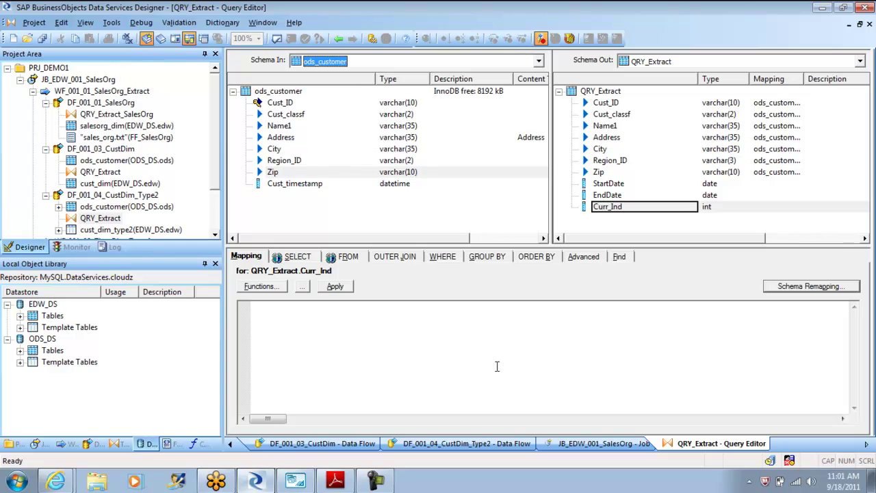
# Map the StartDate output column to the global variable $G_LOAD_DATE
pyautogui.click(658, 339)
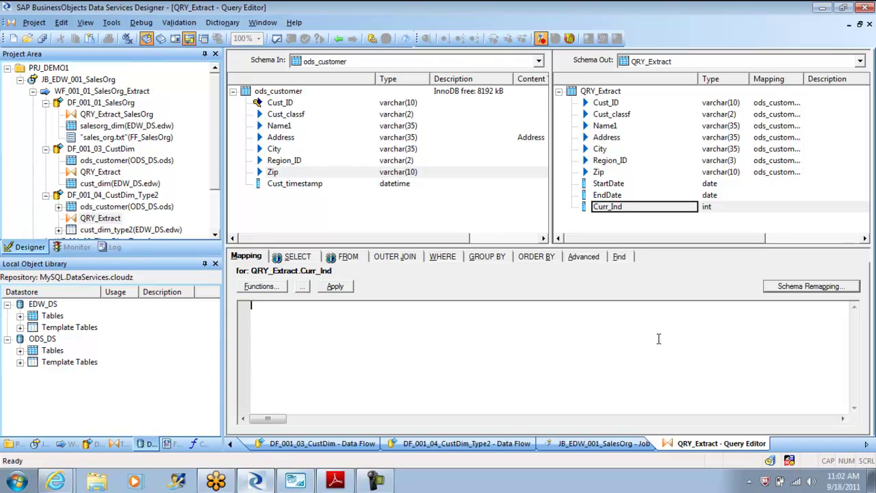
pyautogui.click(608, 184)
pyautogui.click(280, 319)
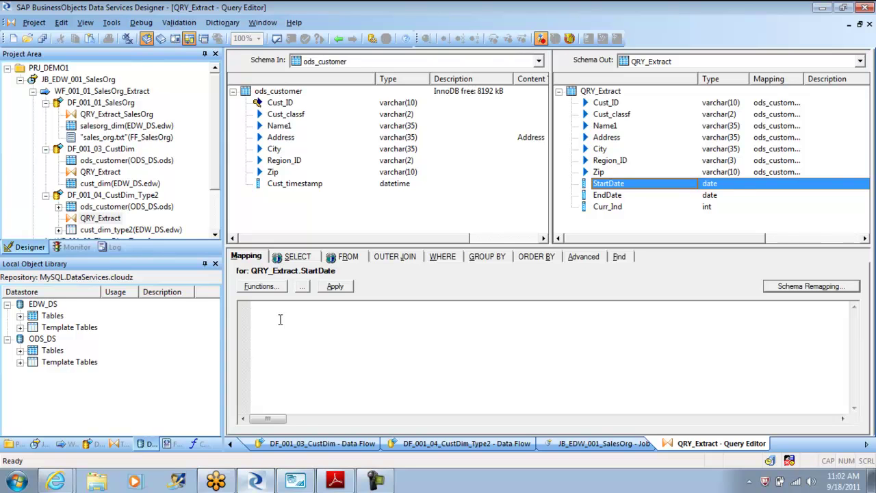
pyautogui.write('$')
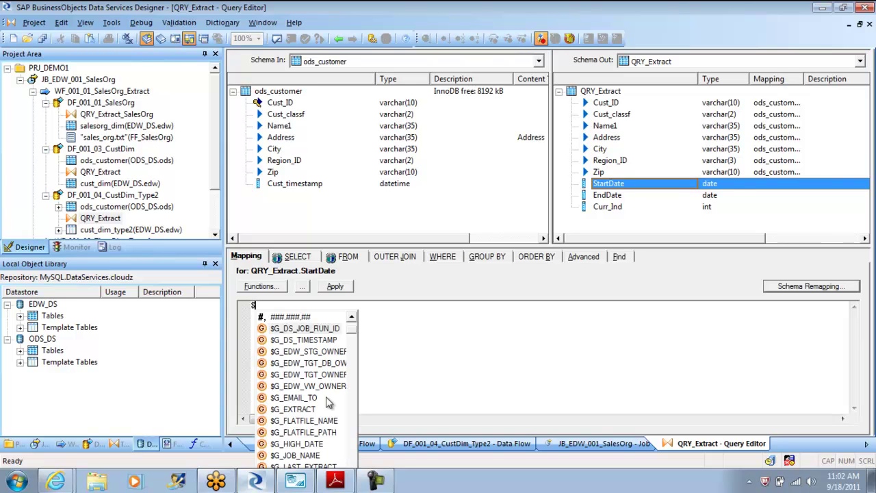
pyautogui.click(353, 342)
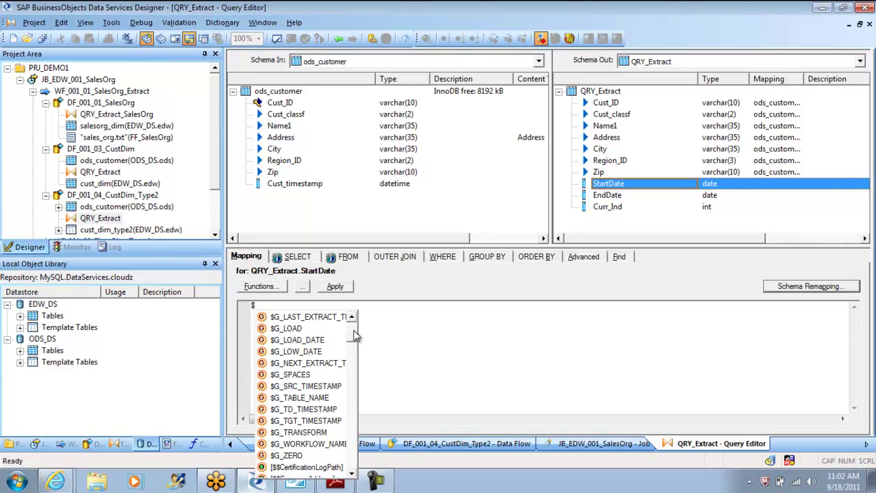
pyautogui.doubleClick(311, 341)
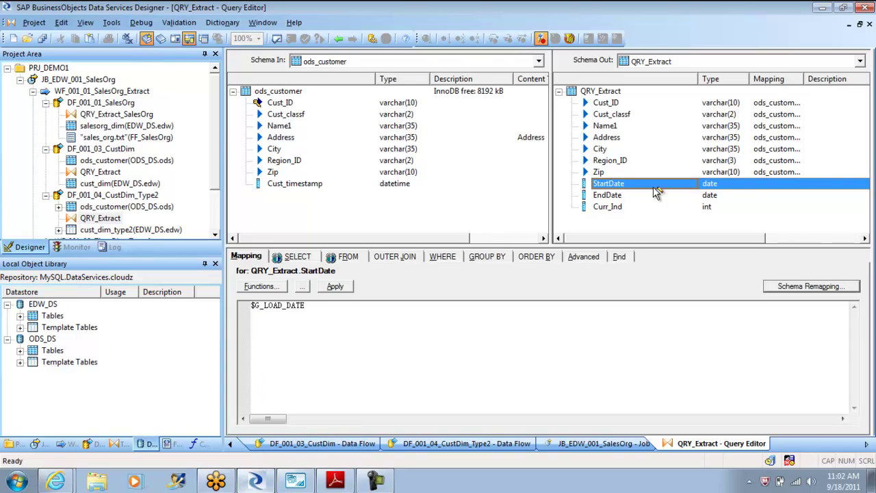
# Map the EndDate output column to the global variable $G_HIGH_DATE
pyautogui.click(606, 196)
pyautogui.click(329, 330)
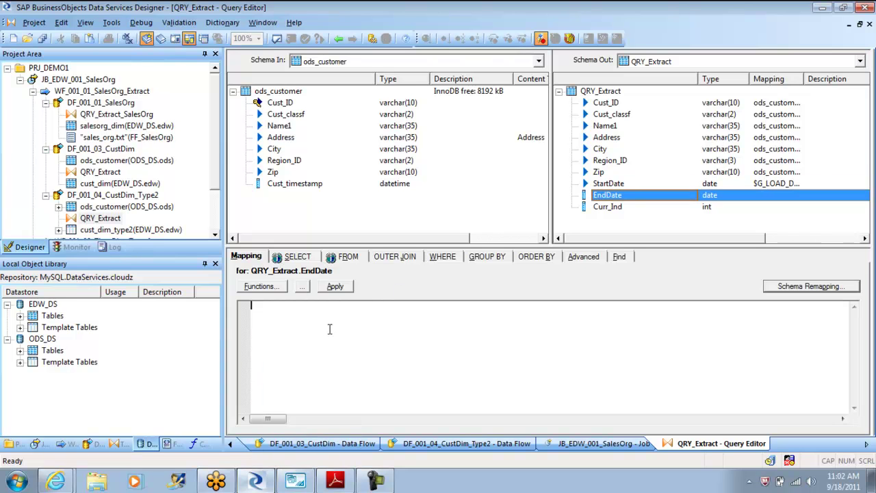
pyautogui.write('$')
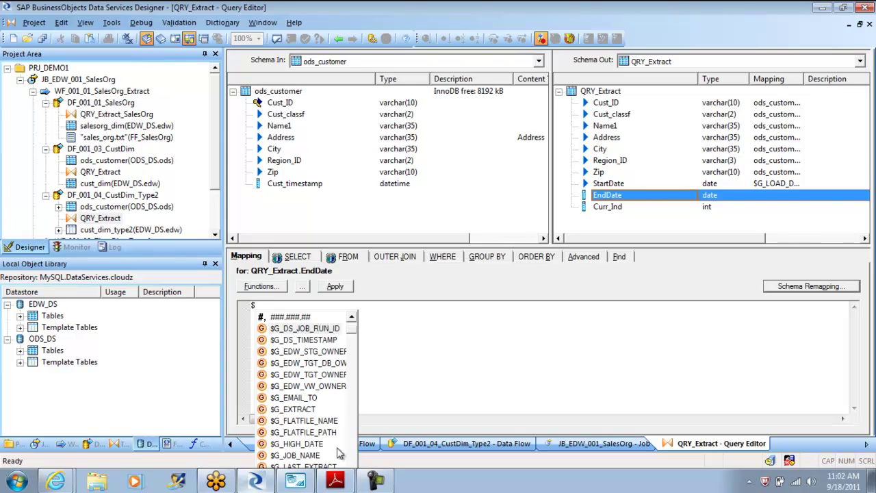
pyautogui.write('G_')
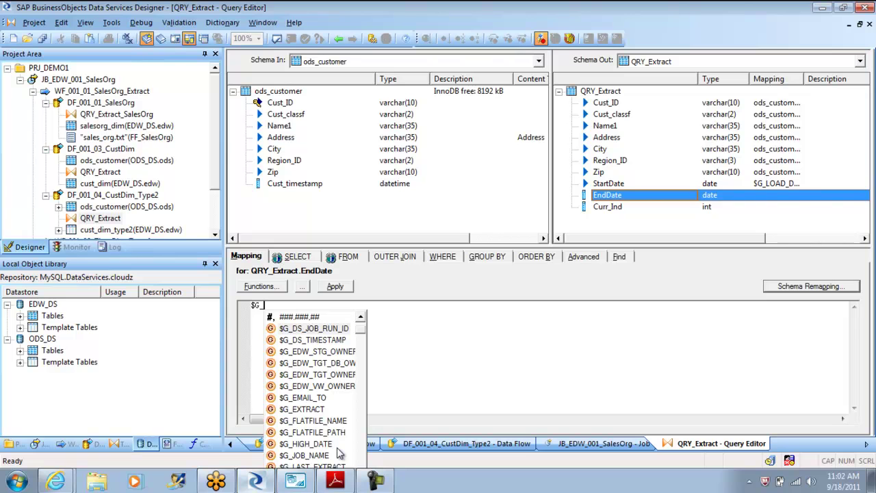
pyautogui.doubleClick(308, 444)
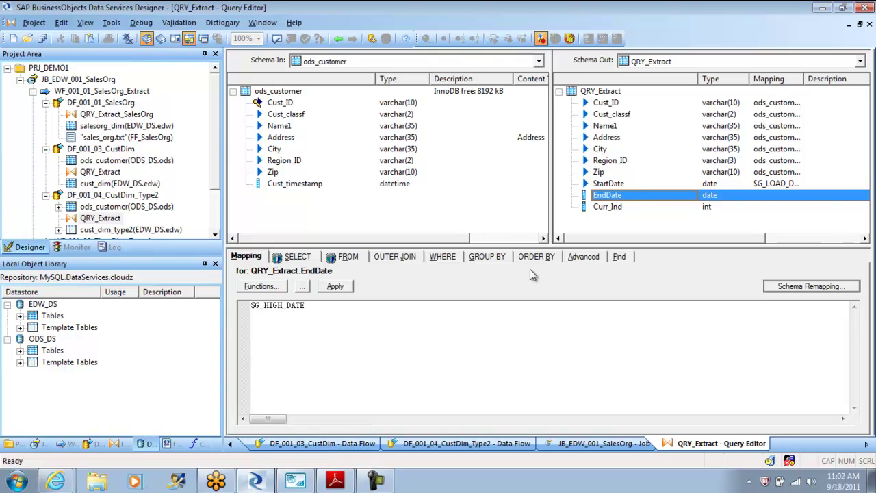
# Map the Curr_Ind output column to the constant 0
pyautogui.click(608, 207)
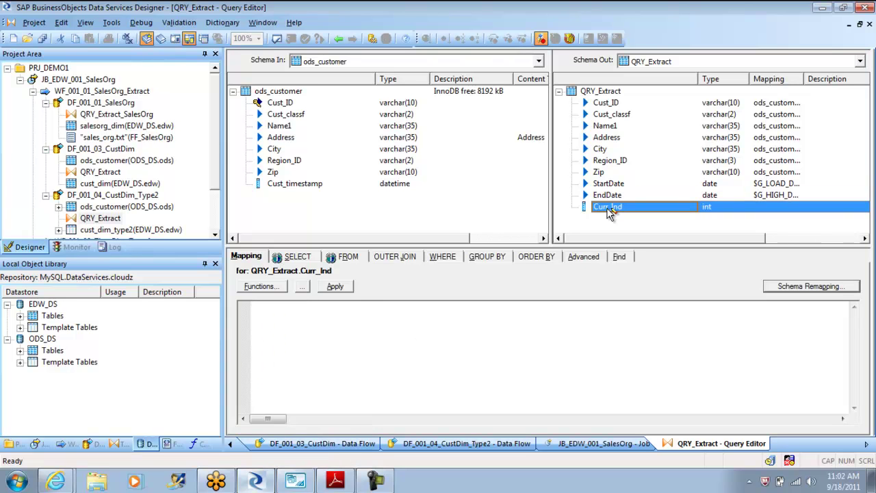
pyautogui.click(333, 308)
pyautogui.write("'")
pyautogui.press('BackSpace')
pyautogui.write('0')
pyautogui.click(618, 196)
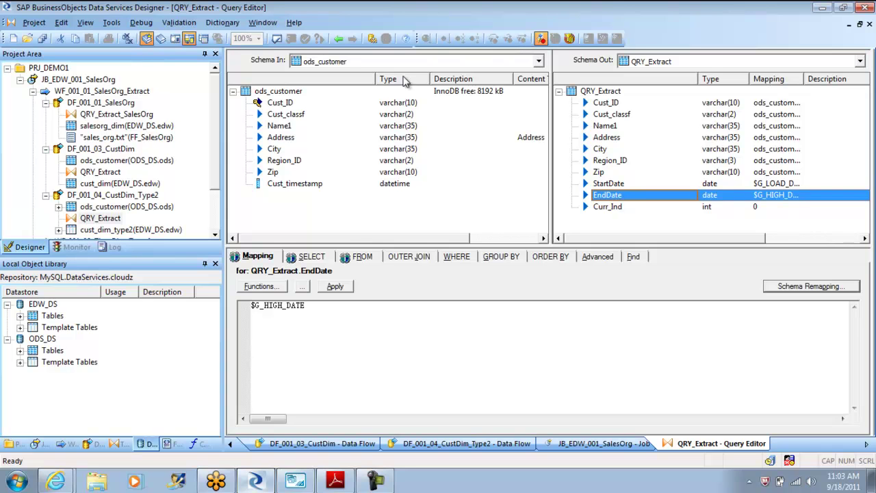
# Start executing the JB_EDW_001_SalesOrg job, saving the changed data flow, and bring up the global variables in its execution properties
pyautogui.click(75, 81)
pyautogui.rightClick(74, 82)
pyautogui.click(104, 87)
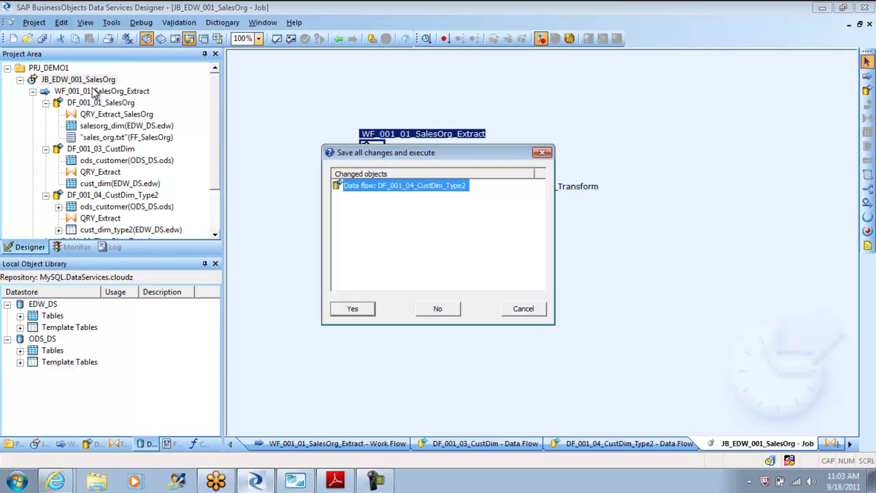
pyautogui.click(352, 309)
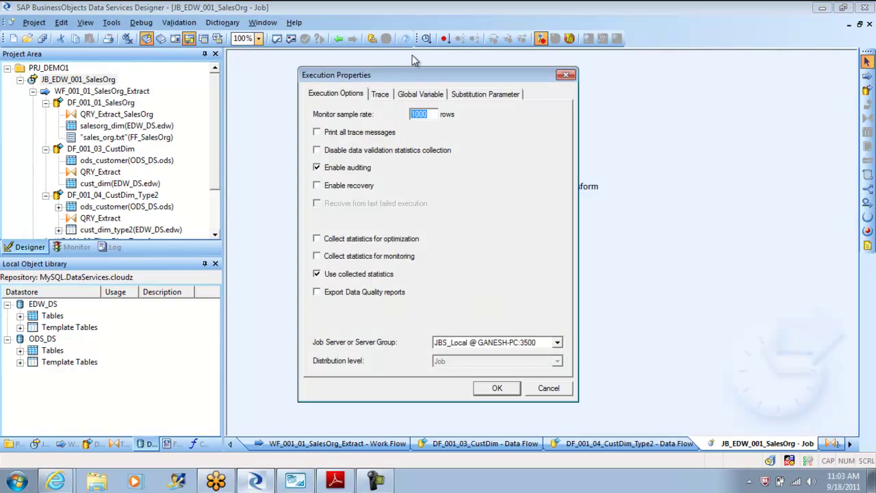
pyautogui.click(424, 97)
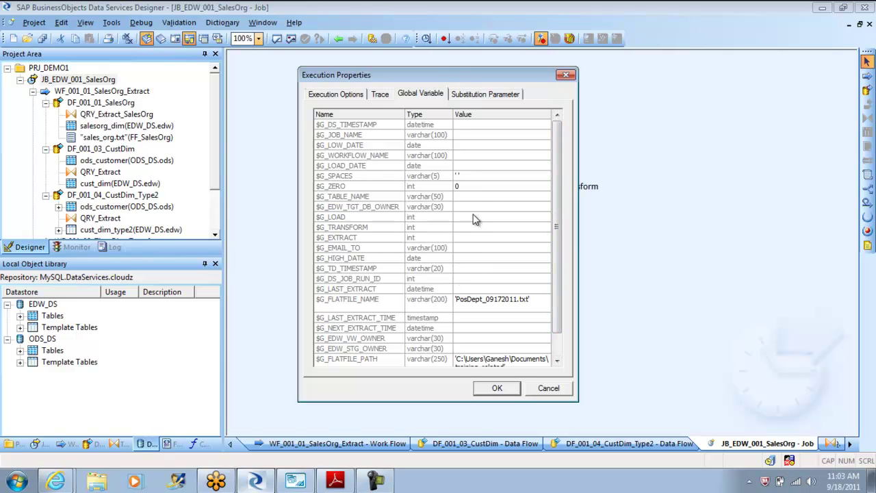
# Set the global variable $G_LOAD_DATE to '01.01.0001' for this job run
pyautogui.click(463, 166)
pyautogui.write("'01.01.0001'")
pyautogui.click(463, 178)
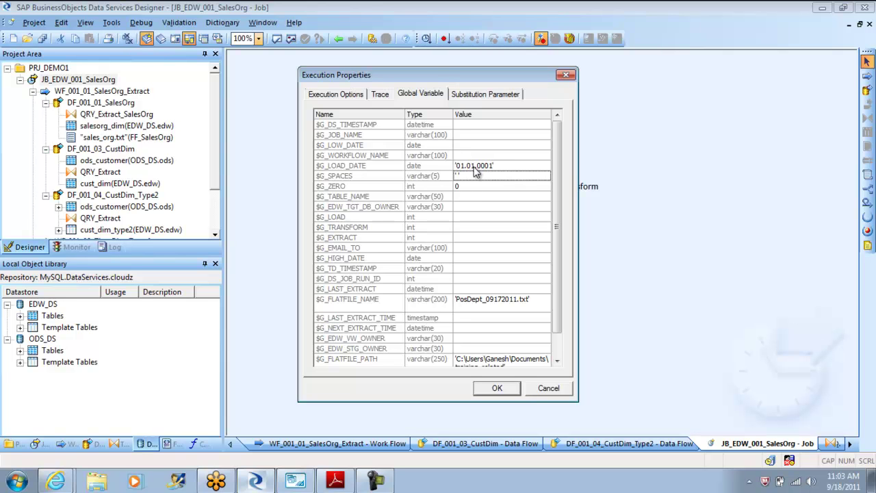
# Set the global variable $G_HIGH_DATE to '12.31.9999' and run the job
pyautogui.click(466, 257)
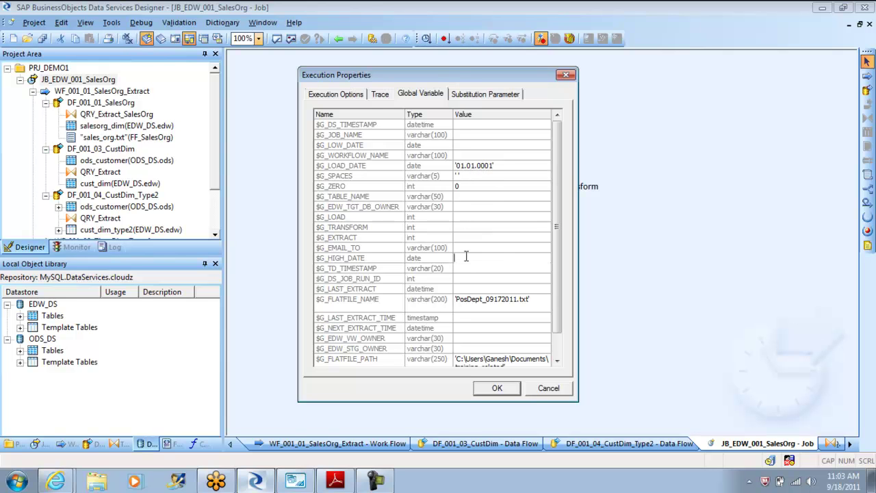
pyautogui.write("'")
pyautogui.write('31')
pyautogui.press('BackSpace')
pyautogui.press('BackSpace')
pyautogui.write("12.31.9999'")
pyautogui.click(465, 273)
pyautogui.click(497, 389)
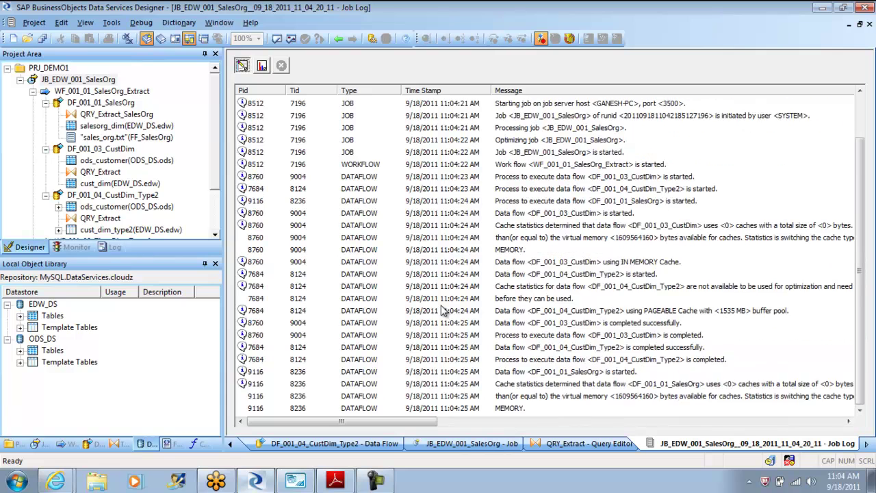
# Switch to MySQL Workbench and rerun the SELECT query on edw.cust_dim_type2
pyautogui.click(288, 483)
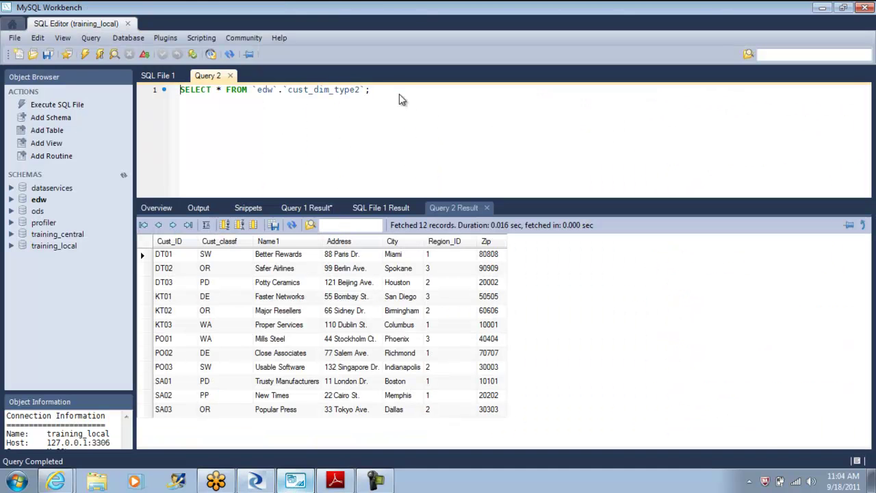
pyautogui.click(85, 56)
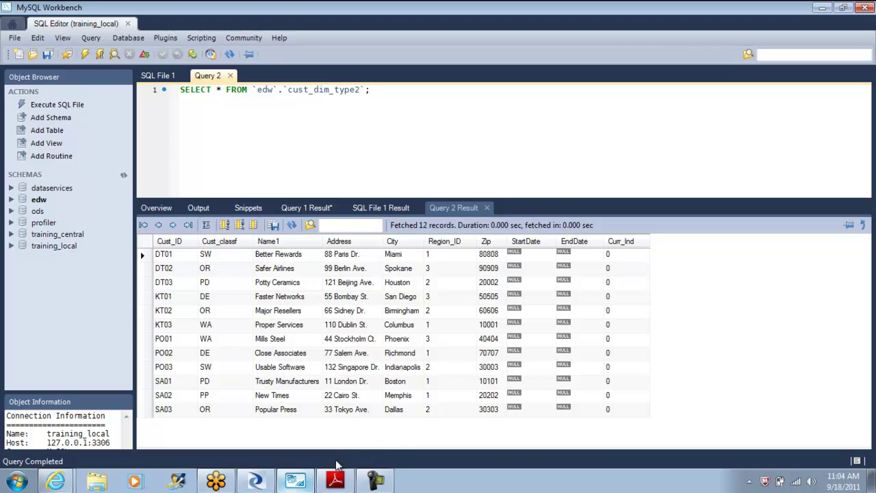
# Switch back to Data Services Designer and check the StartDate and EndDate mappings in the QRY_Extract query of DF_001_04_CustDim_Type2
pyautogui.click(258, 481)
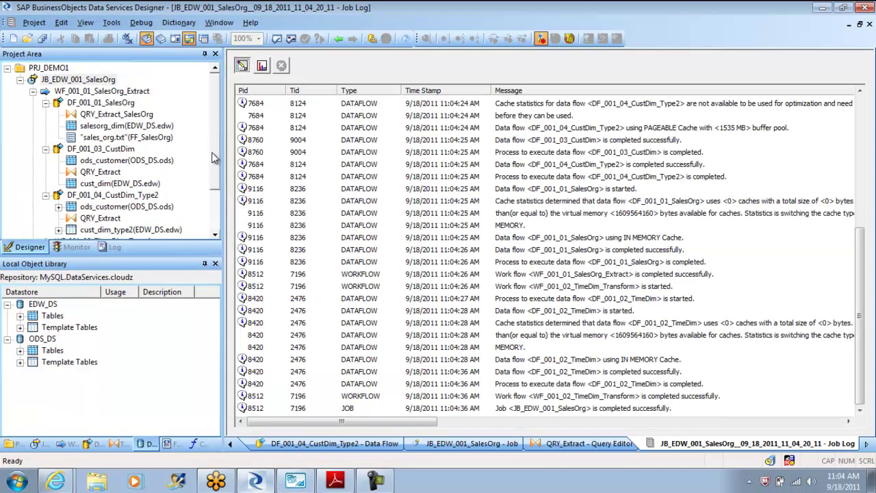
pyautogui.click(19, 81)
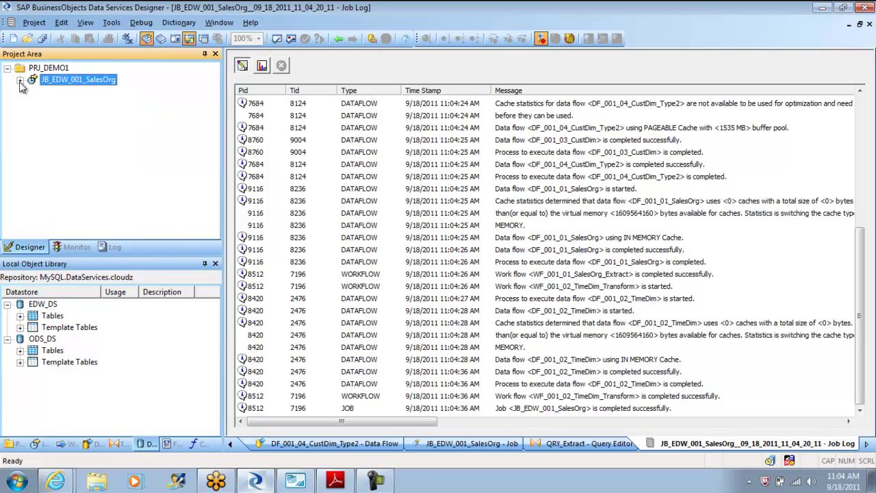
pyautogui.click(19, 80)
pyautogui.click(46, 92)
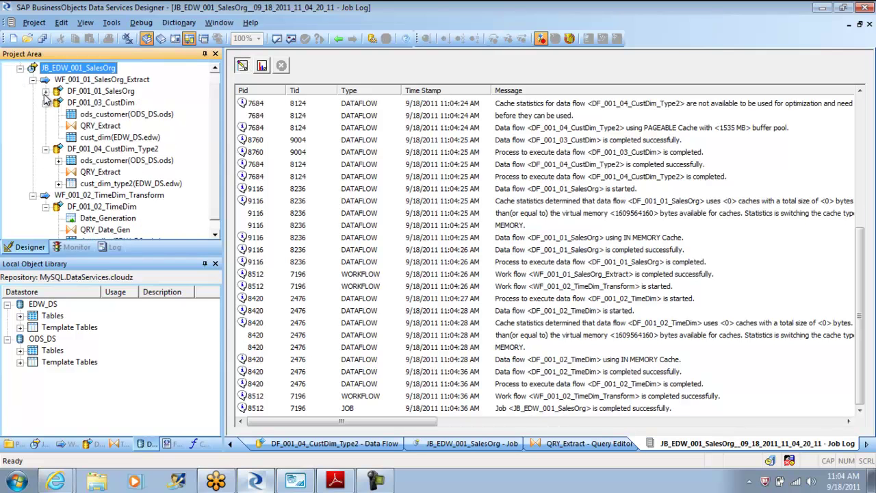
pyautogui.click(46, 103)
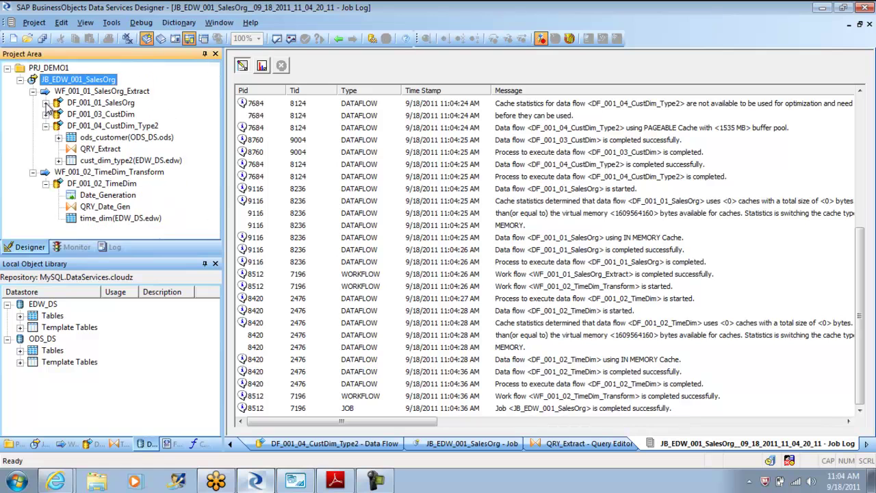
pyautogui.click(120, 127)
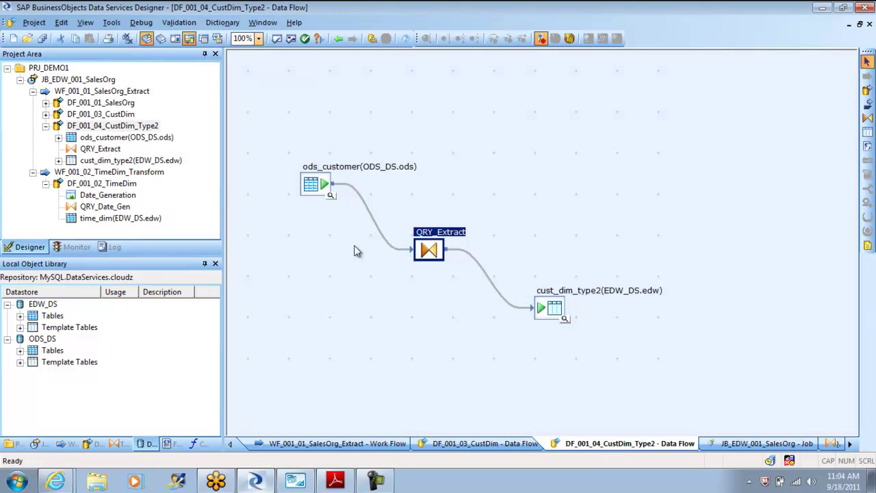
pyautogui.doubleClick(435, 252)
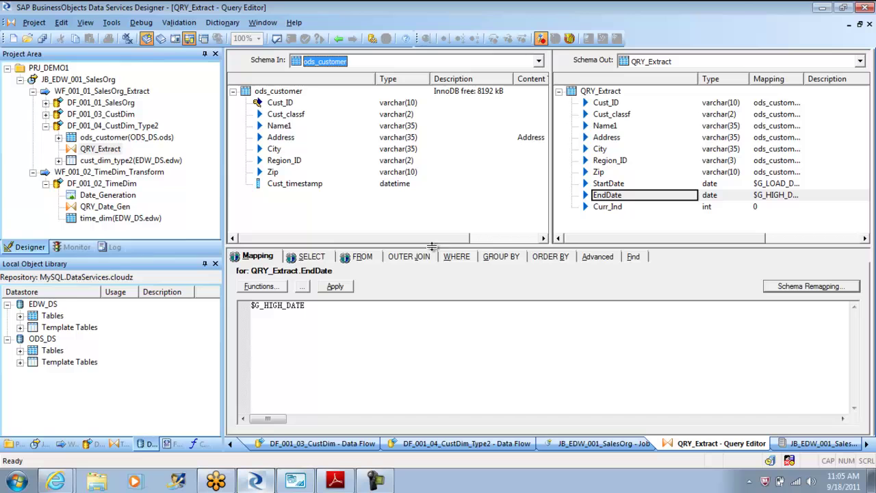
pyautogui.click(607, 185)
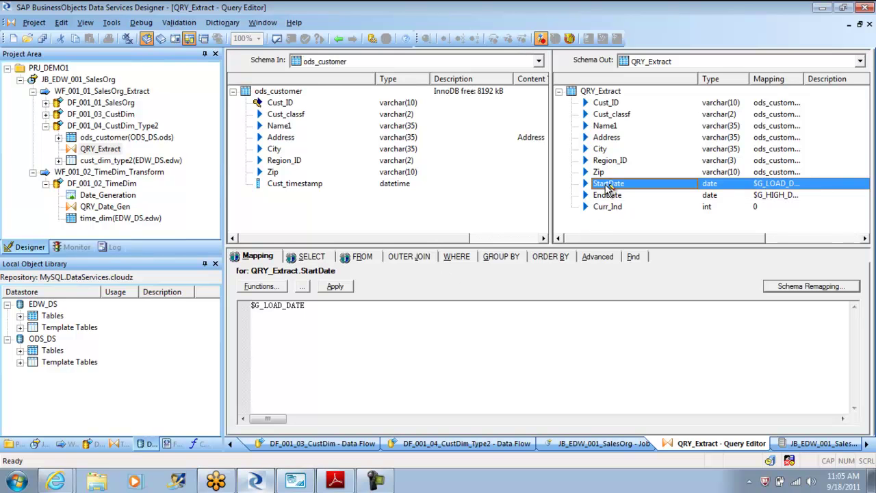
pyautogui.click(607, 197)
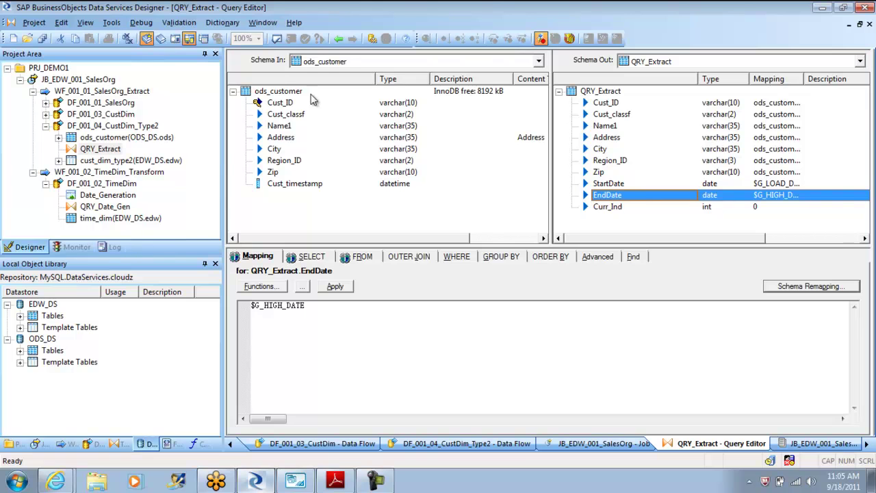
# Bring up the JB_EDW_001_SalesOrg job diagram and move both work flows aside to free space ahead of WF_001_01_SalesOrg_Extract
pyautogui.click(339, 39)
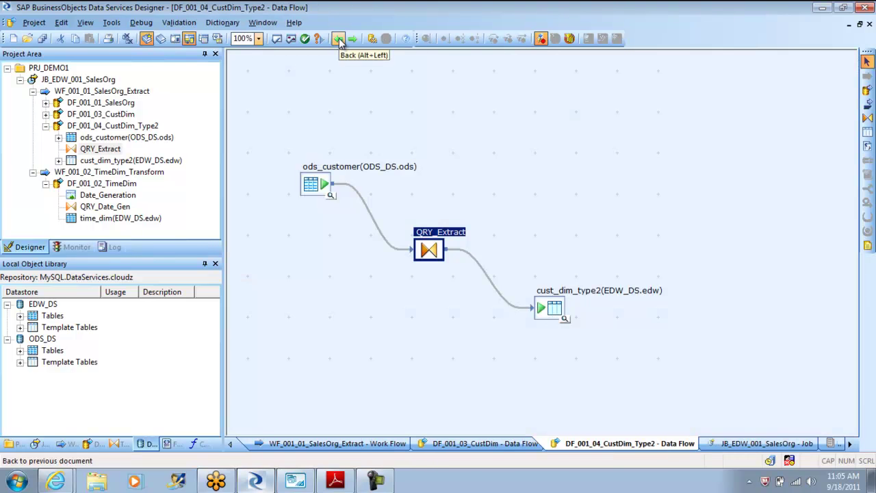
pyautogui.click(339, 40)
pyautogui.click(339, 40)
pyautogui.click(339, 40)
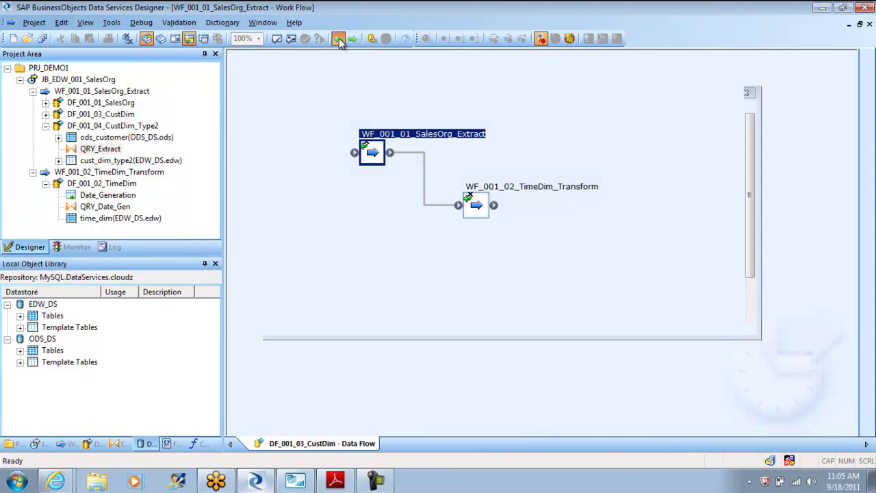
pyautogui.click(338, 40)
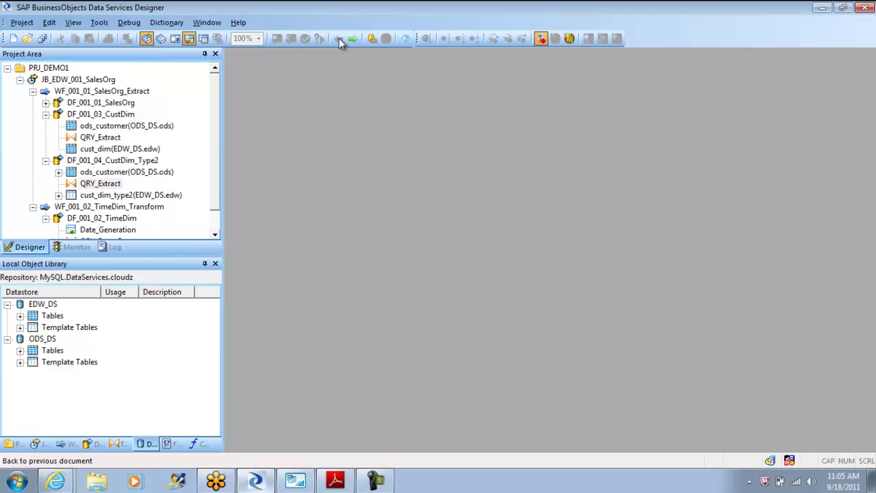
pyautogui.click(32, 80)
pyautogui.click(20, 80)
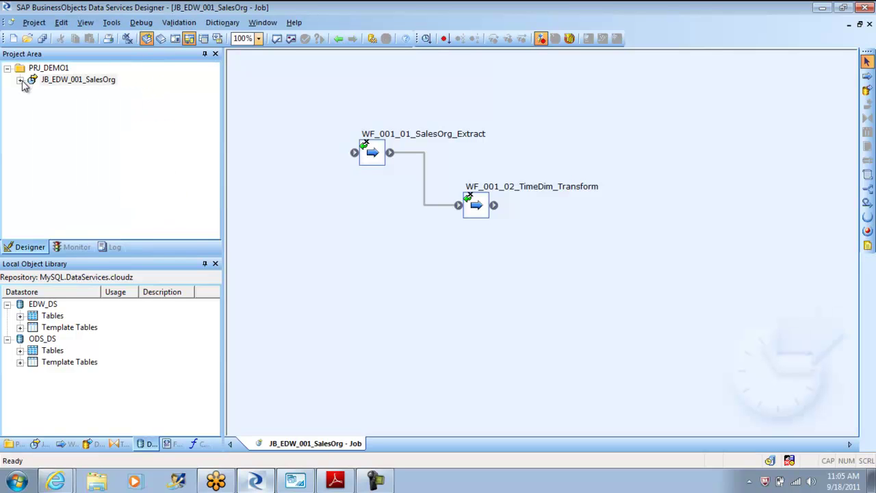
pyautogui.moveTo(477, 205); pyautogui.dragTo(530, 245)
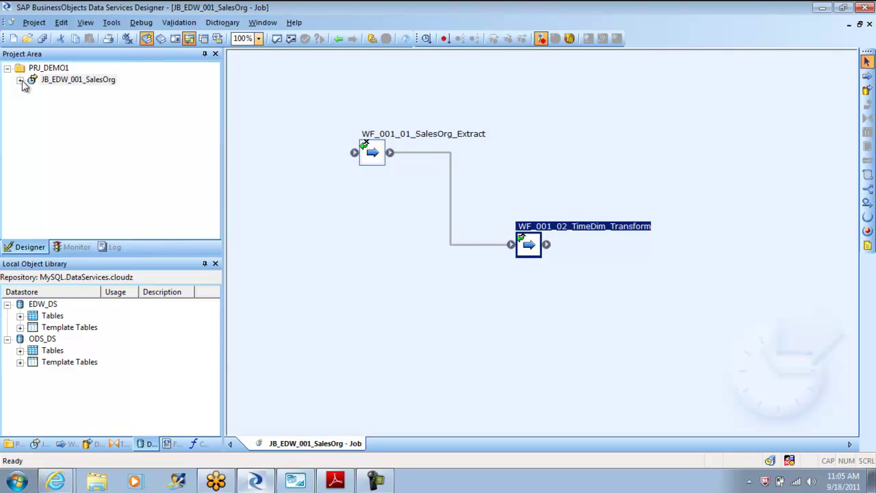
pyautogui.moveTo(372, 152); pyautogui.dragTo(452, 180)
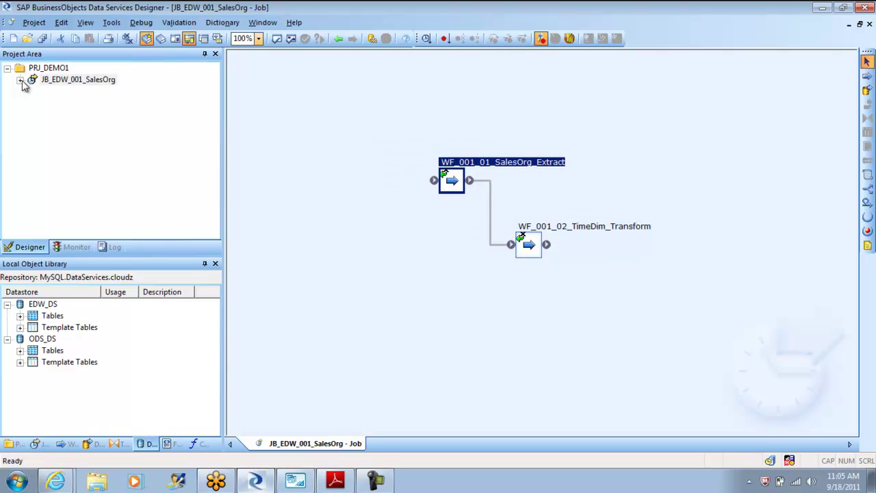
# Add a script named Initialize to the job and connect it to the WF_001_01_SalesOrg_Extract work flow
pyautogui.click(867, 175)
pyautogui.click(364, 115)
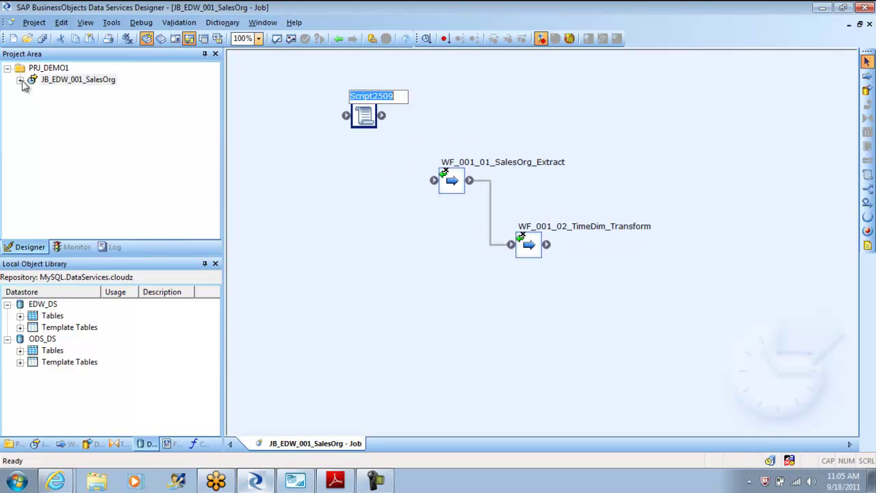
pyautogui.write('In')
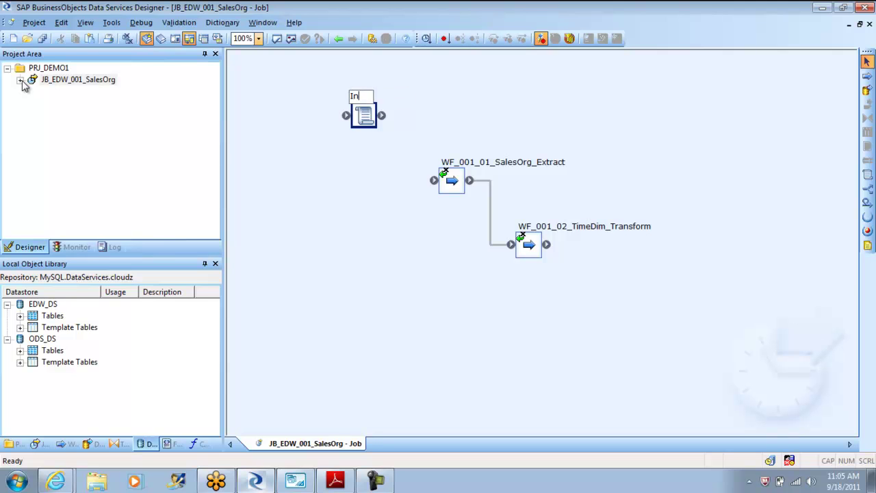
pyautogui.write('itialise')
pyautogui.press('BackSpace')
pyautogui.press('BackSpace')
pyautogui.write('ze')
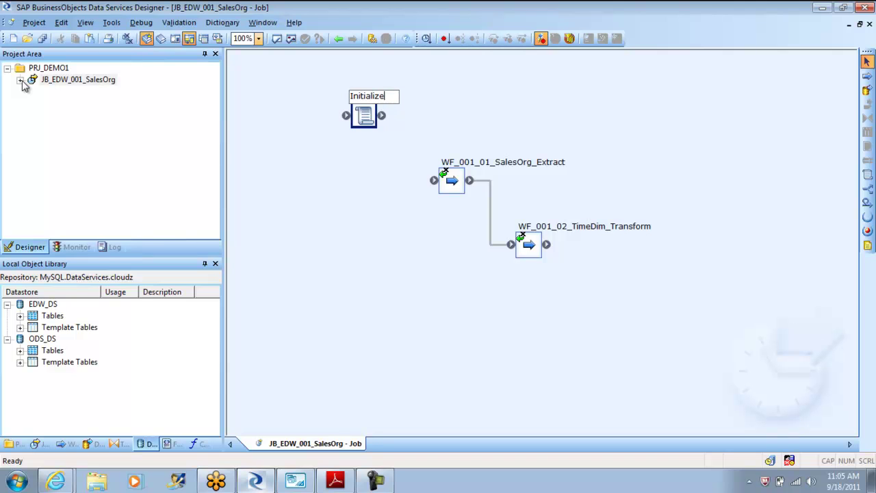
pyautogui.press('Return')
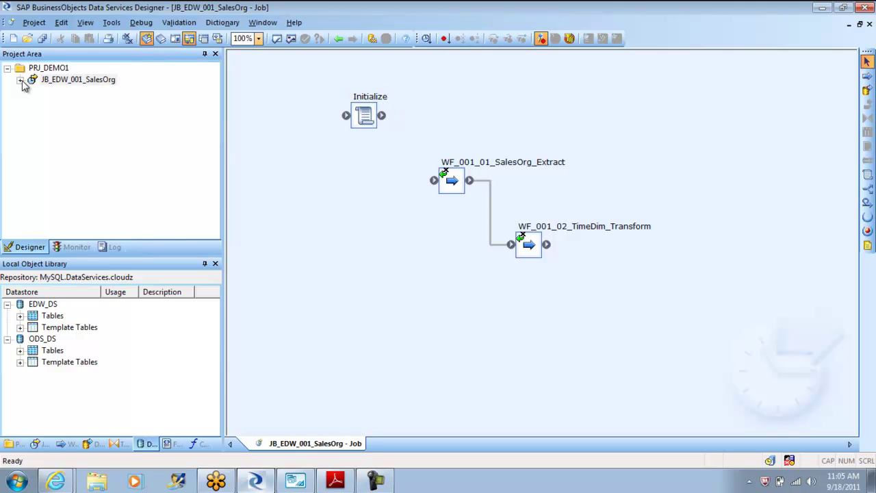
pyautogui.moveTo(382, 116); pyautogui.dragTo(434, 181)
# Open the Initialize script and begin a Print statement with the text 'The Low Date:'
pyautogui.doubleClick(364, 115)
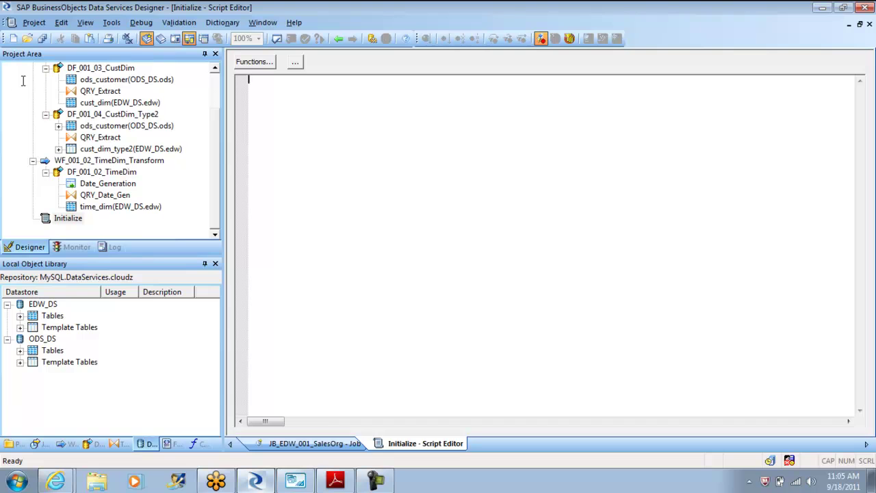
pyautogui.write('$')
pyautogui.press('BackSpace')
pyautogui.write('Print (')
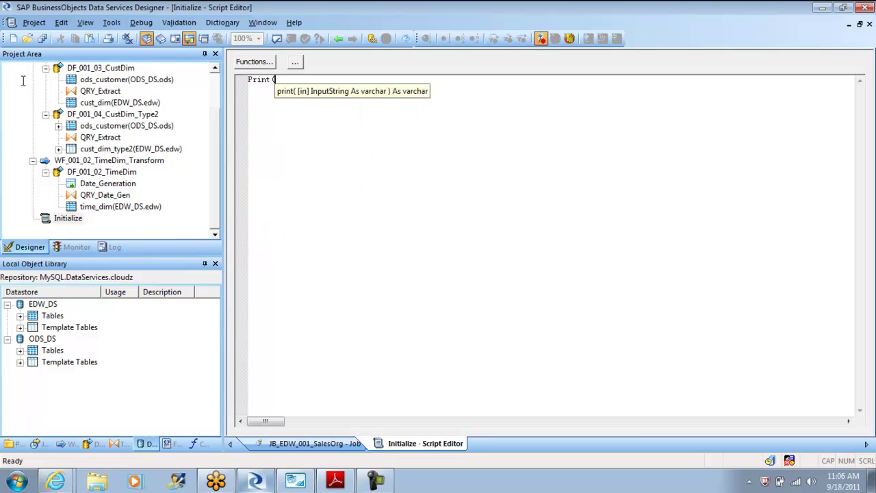
pyautogui.write("'The Lo")
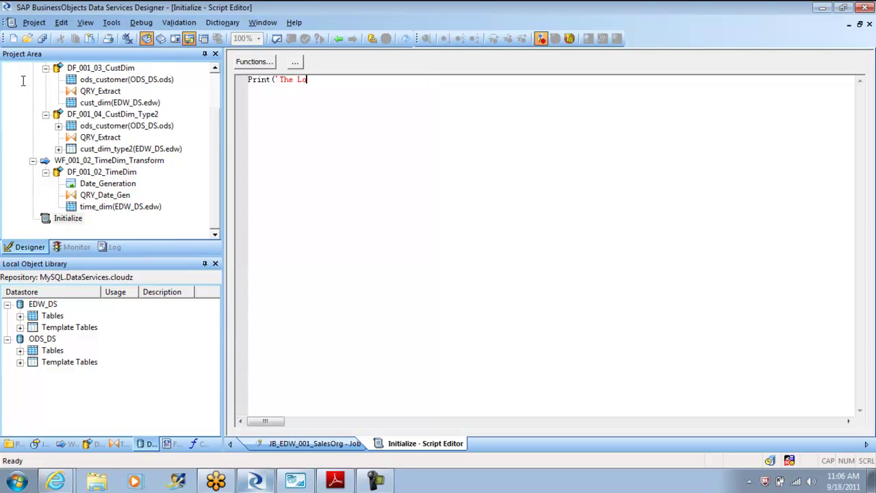
pyautogui.write("w Date:'$G_LOW")
pyautogui.press('BackSpace')
pyautogui.press('BackSpace')
pyautogui.press('BackSpace')
pyautogui.press('BackSpace')
pyautogui.press('BackSpace')
pyautogui.press('BackSpace')
# Insert the global variable $G_LOW_DATE after the text in the Print statement
pyautogui.write('$')
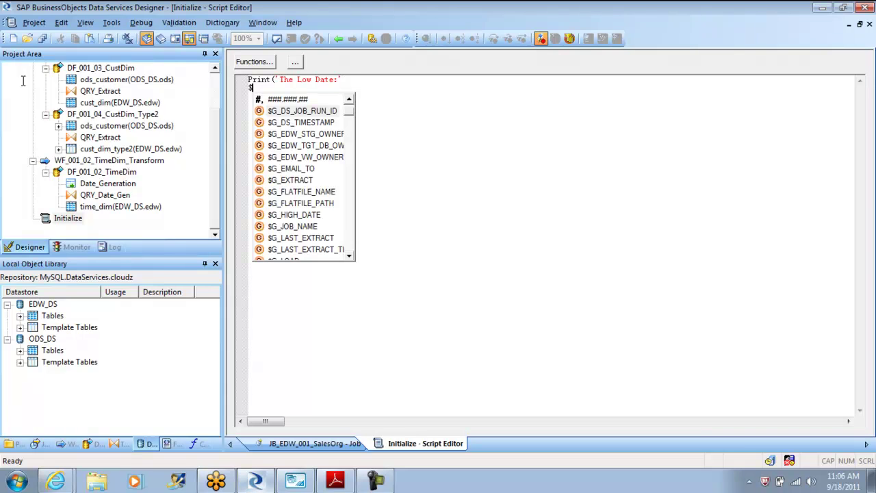
pyautogui.write('G')
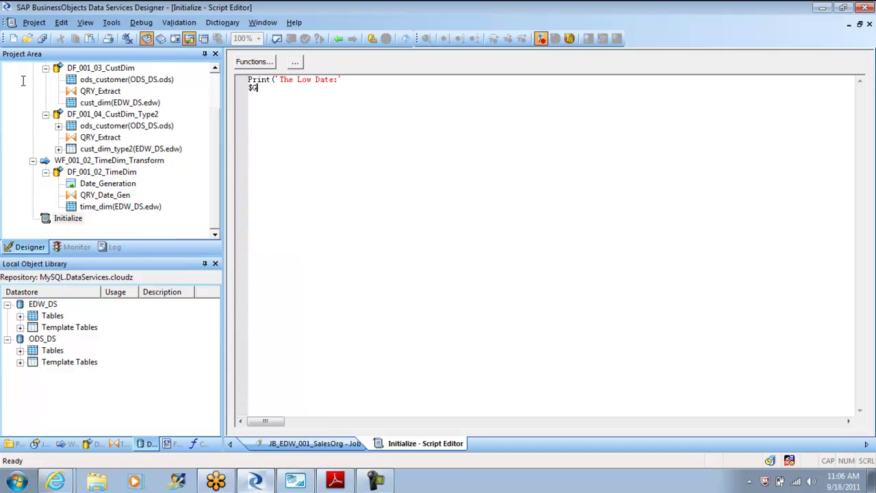
pyautogui.write('_LO')
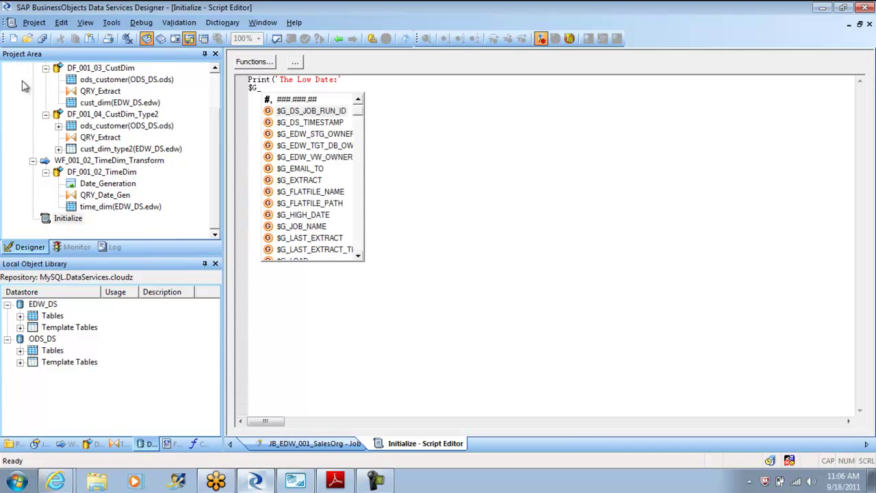
pyautogui.press('Down')
pyautogui.press('Down')
pyautogui.press('Down')
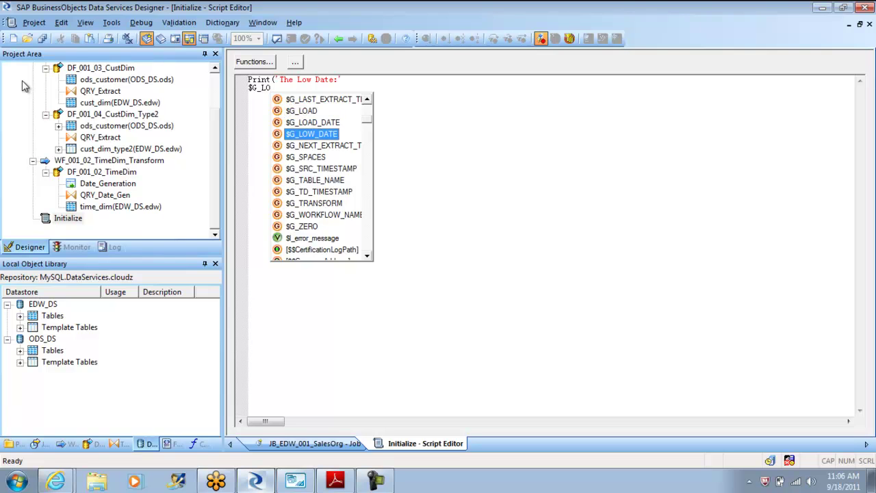
pyautogui.press('Return')
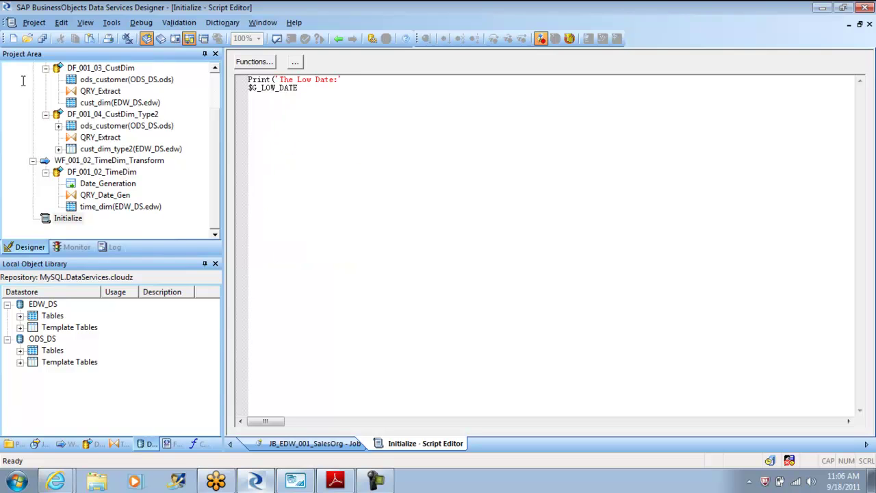
# Complete the statement as Print('The Low Date:'||$G_LOW_DATE ); on one line and validate the script
pyautogui.press('BackSpace')
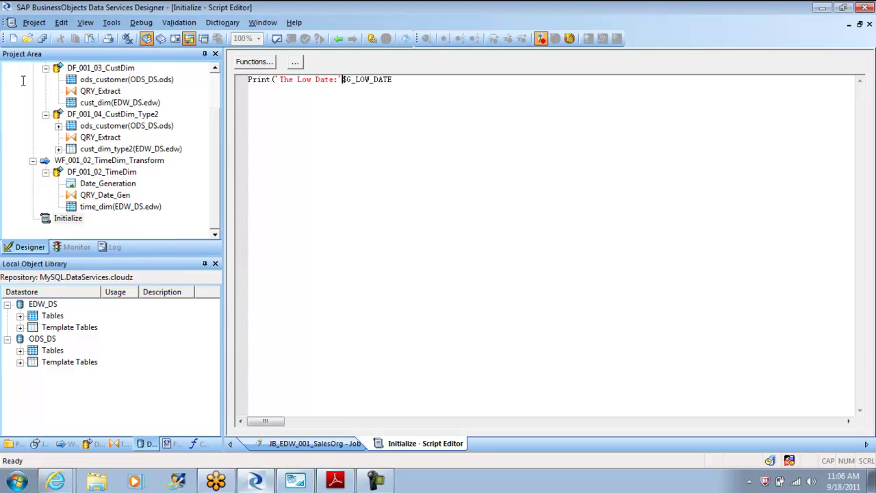
pyautogui.write(');')
pyautogui.hotkey('ctrl', 'Left')
pyautogui.hotkey('ctrl', 'Left')
pyautogui.write('||')
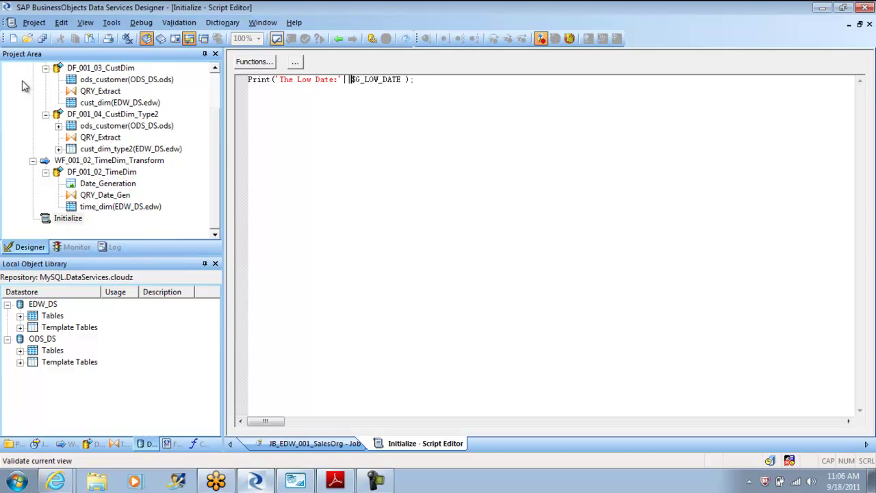
pyautogui.click(277, 38)
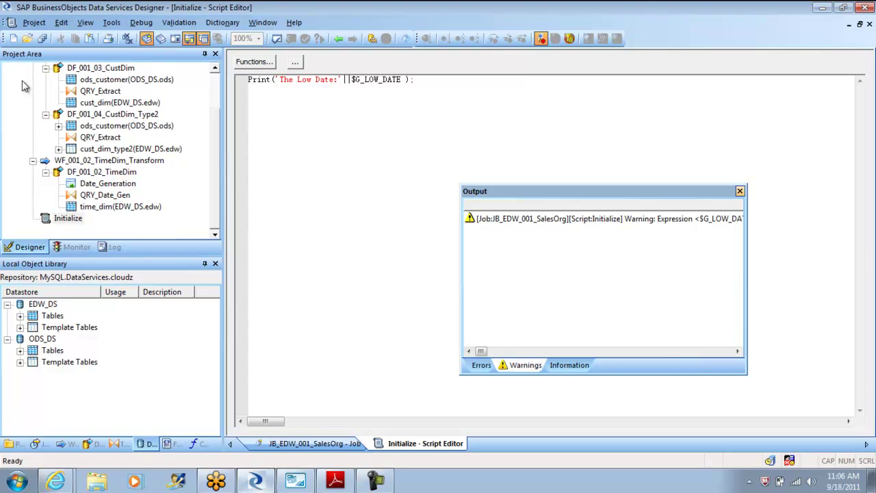
pyautogui.click(740, 191)
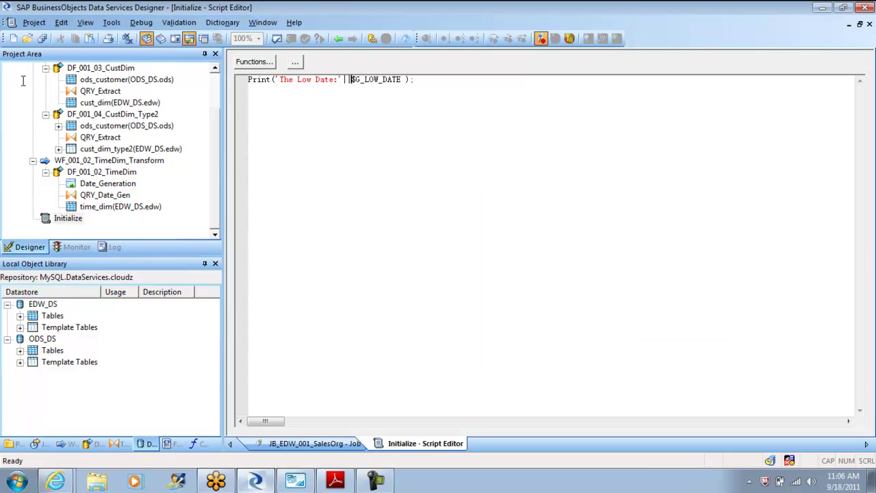
# Add a second statement, Print('The High Date:'||$G_HIGH_DATE);, below the low date line in the Initialize script
pyautogui.press('End')
pyautogui.press('Return')
pyautogui.write('Print')
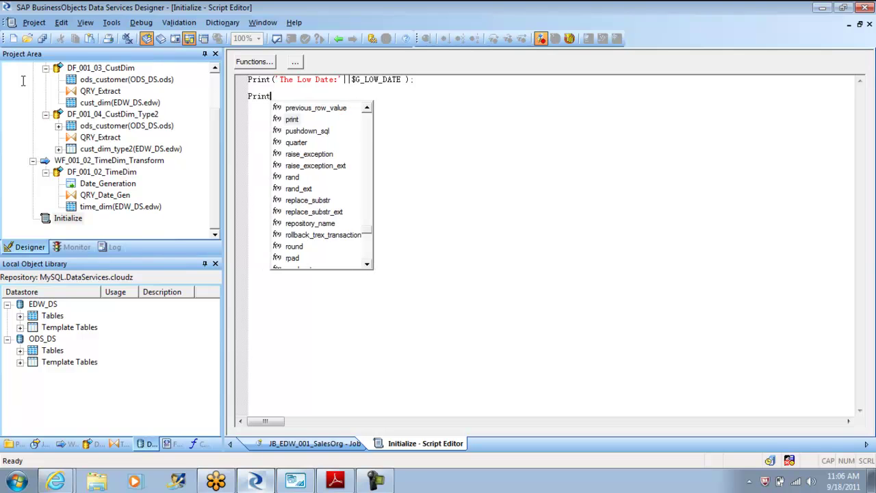
pyautogui.write('(')
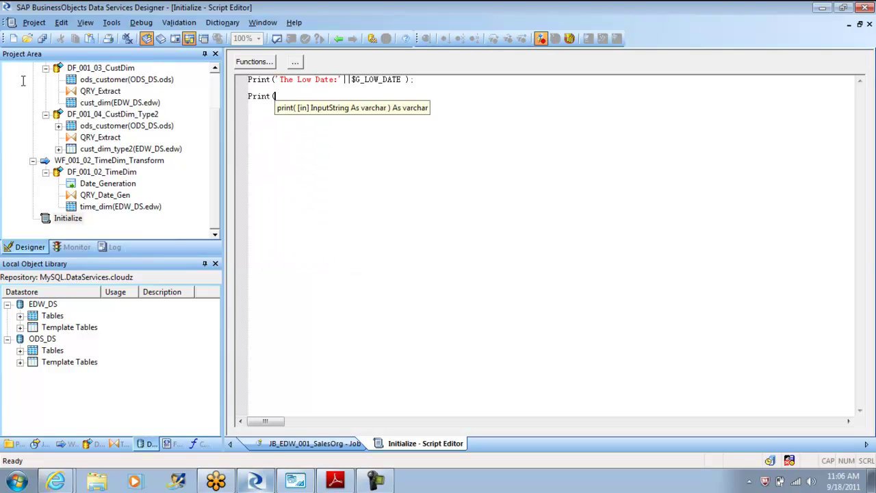
pyautogui.write("'The High Date")
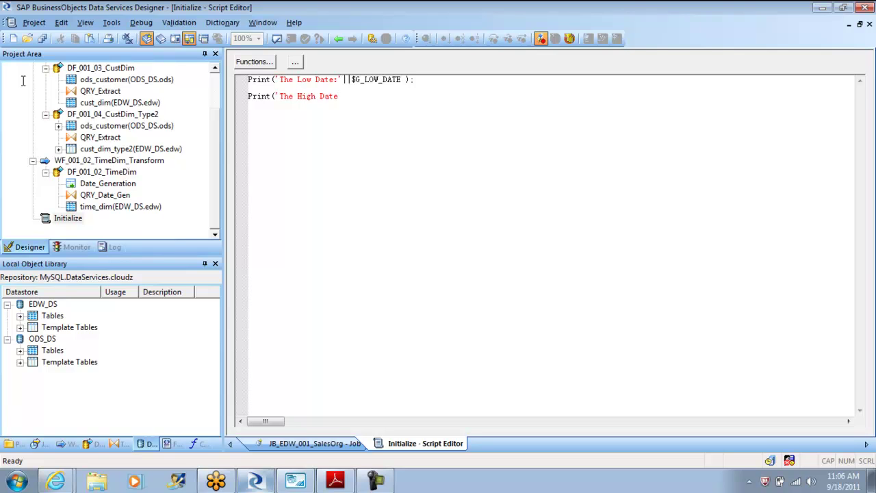
pyautogui.write(":' ||$G_HIGH_DATE")
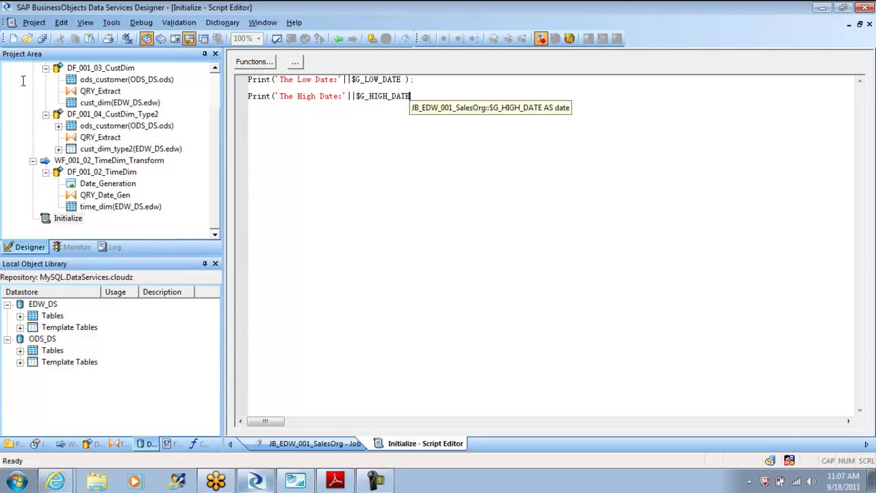
pyautogui.write(');')
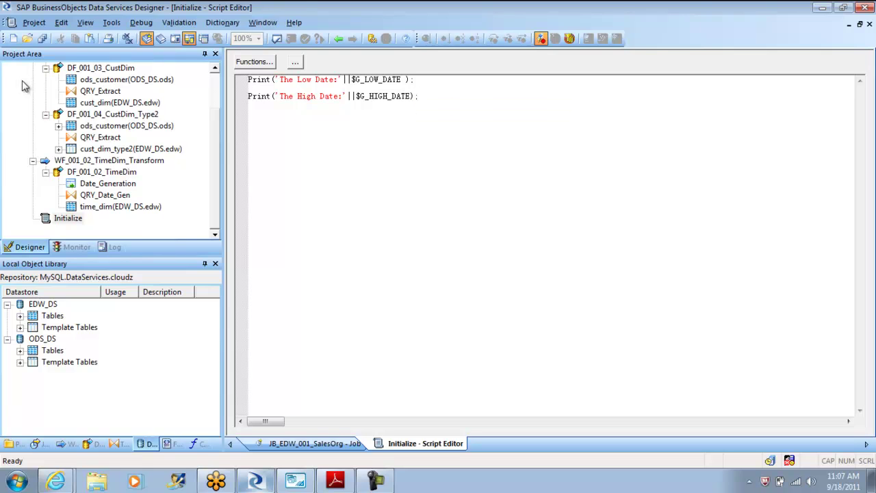
# Save all changes, validate the Initialize script and dismiss the validation output
pyautogui.click(35, 22)
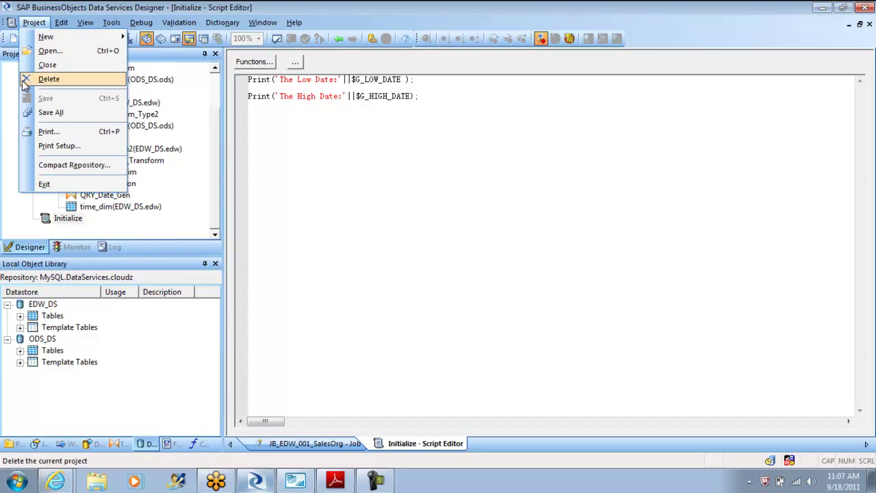
pyautogui.press('Return')
pyautogui.press('Return')
pyautogui.click(276, 39)
pyautogui.moveTo(482, 351)
pyautogui.mouseDown()
pyautogui.moveTo(496, 351)
pyautogui.moveTo(482, 351)
pyautogui.mouseUp()
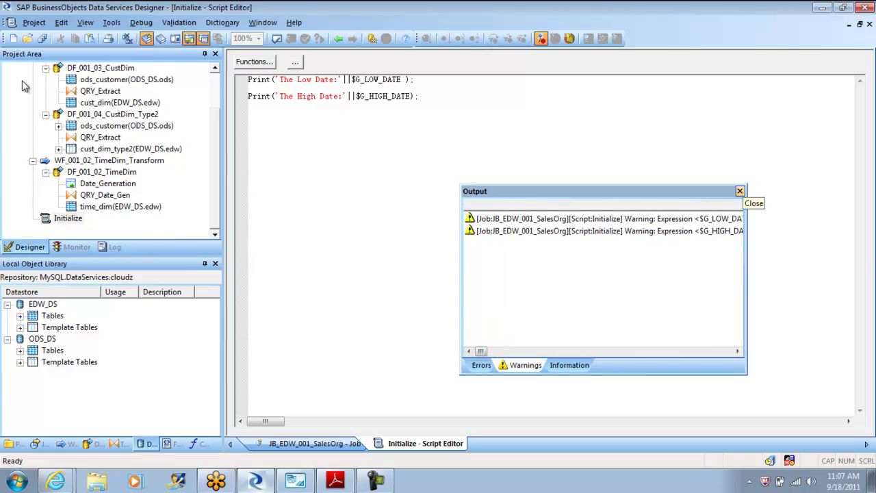
pyautogui.click(739, 191)
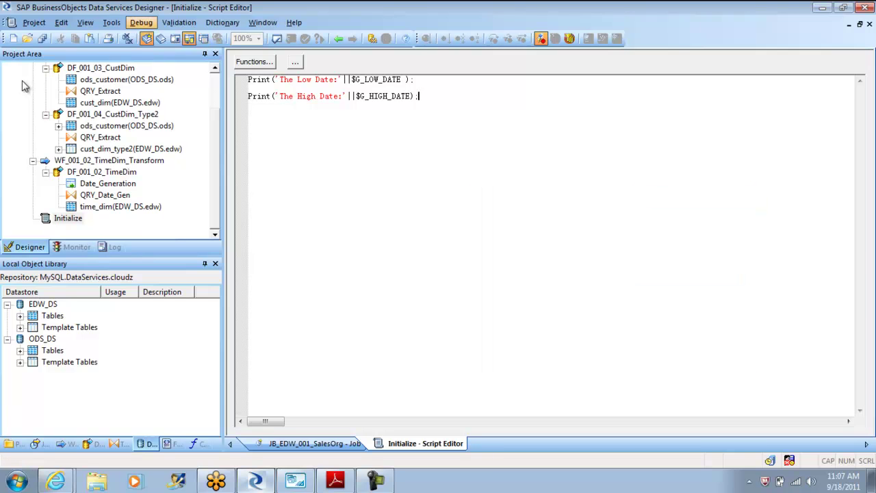
# Check the data types of the global variables $G_LOW_DATE and $G_HIGH_DATE in the job's variable definitions
pyautogui.click(141, 22)
pyautogui.moveTo(112, 23)
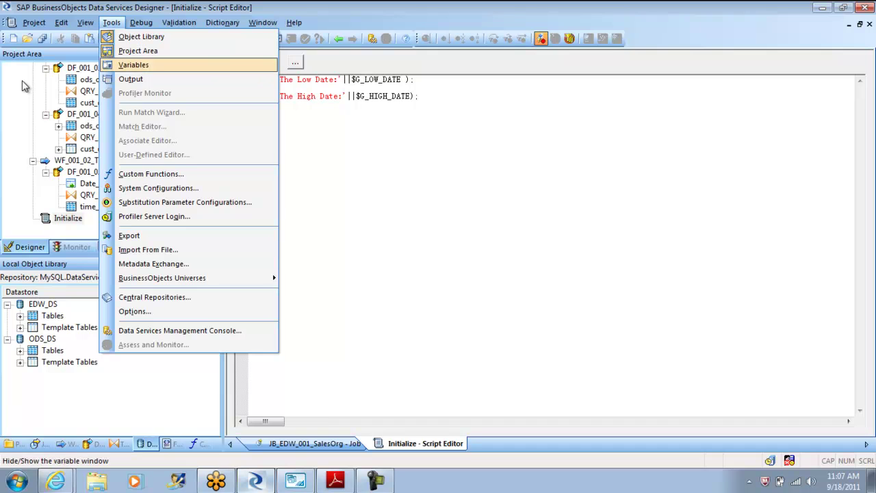
pyautogui.click(133, 65)
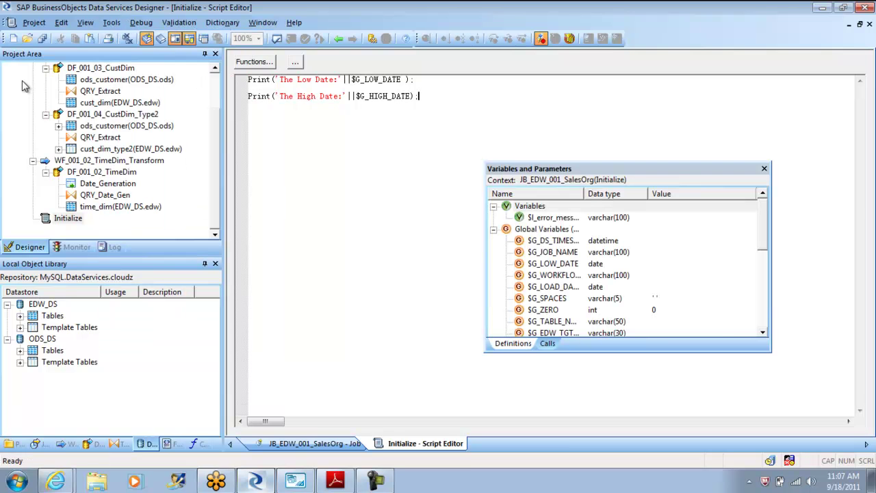
pyautogui.click(609, 264)
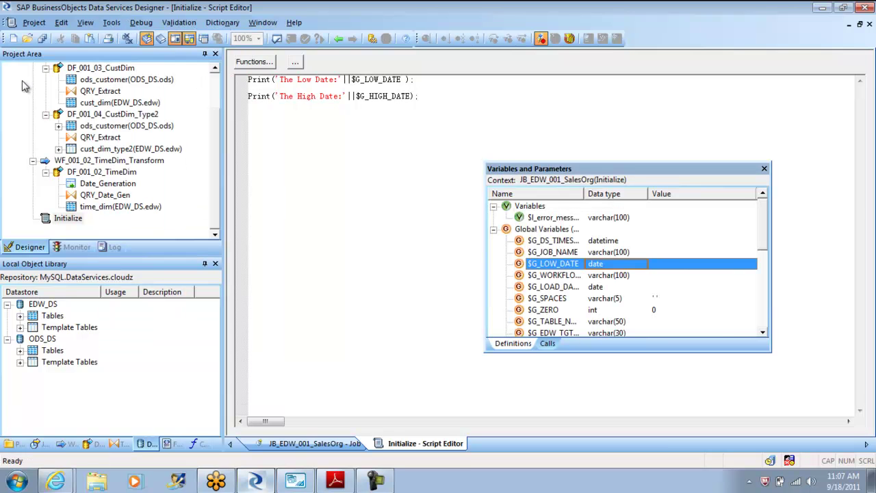
pyautogui.scroll(-2, 627, 267)
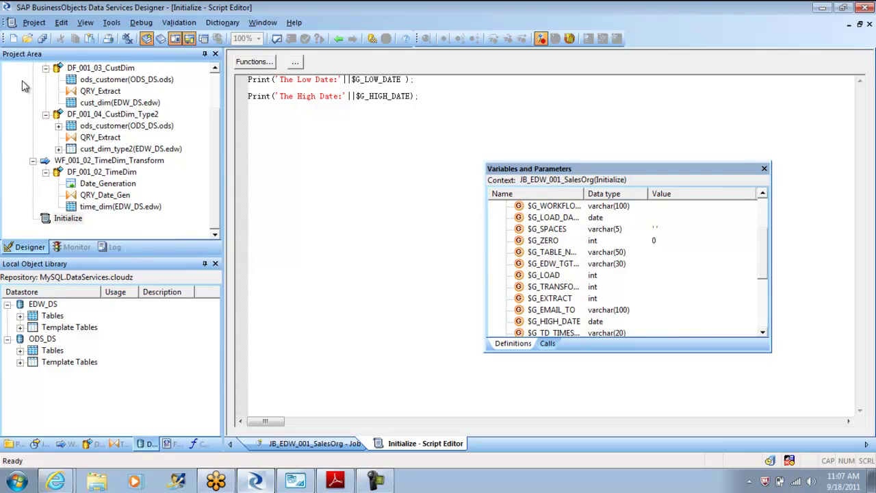
pyautogui.scroll(-1, 626, 267)
pyautogui.click(554, 298)
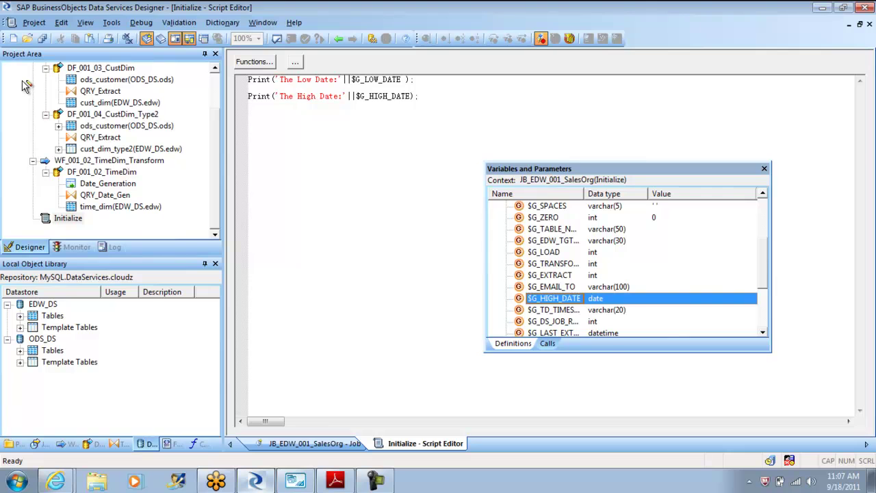
pyautogui.click(764, 169)
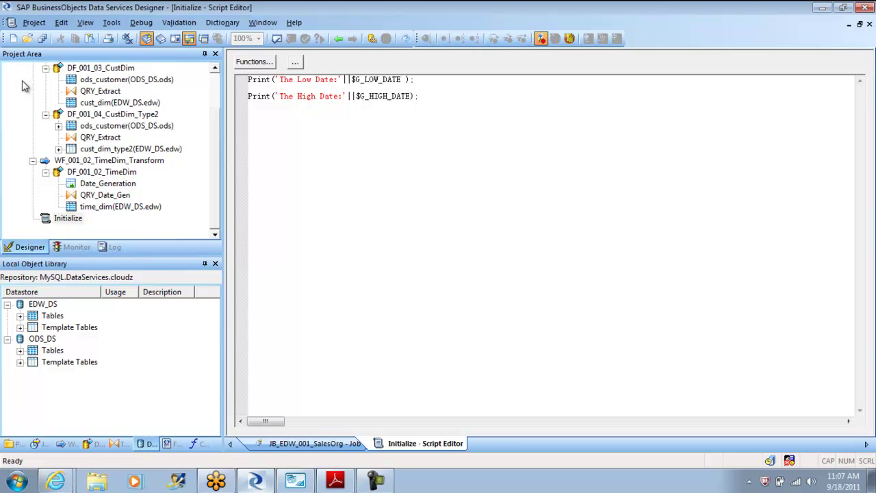
# Open the properties of JB_EDW_001_SalesOrg and set the global variable $G_LOAD_DATE to '01.01.0001'
pyautogui.scroll(2, 23, 82)
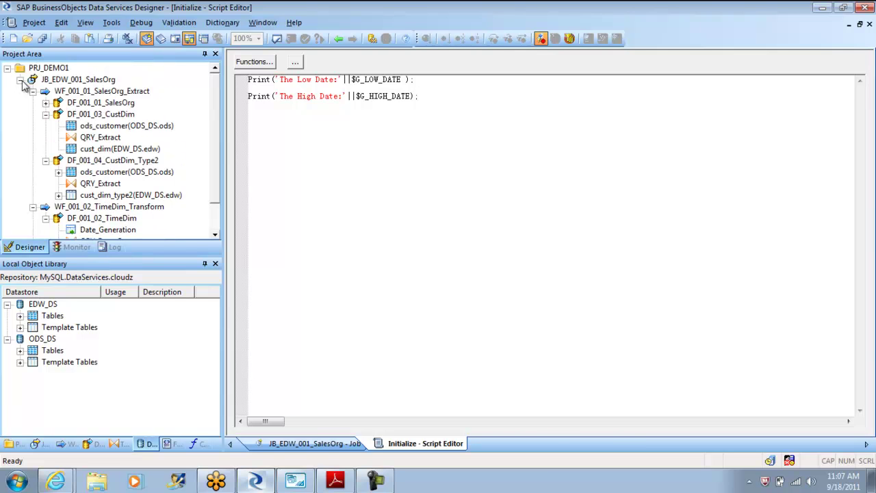
pyautogui.rightClick(80, 79)
pyautogui.press('Return')
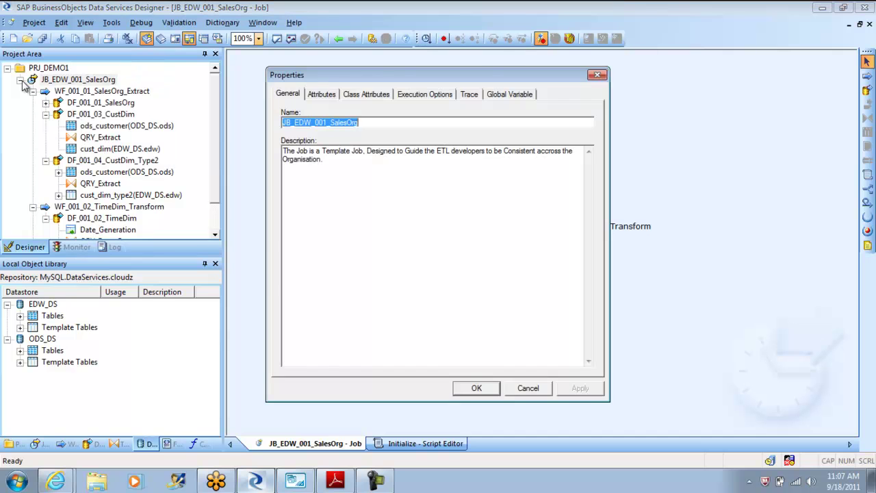
pyautogui.hotkey('ctrl', 'shift', 'Tab')
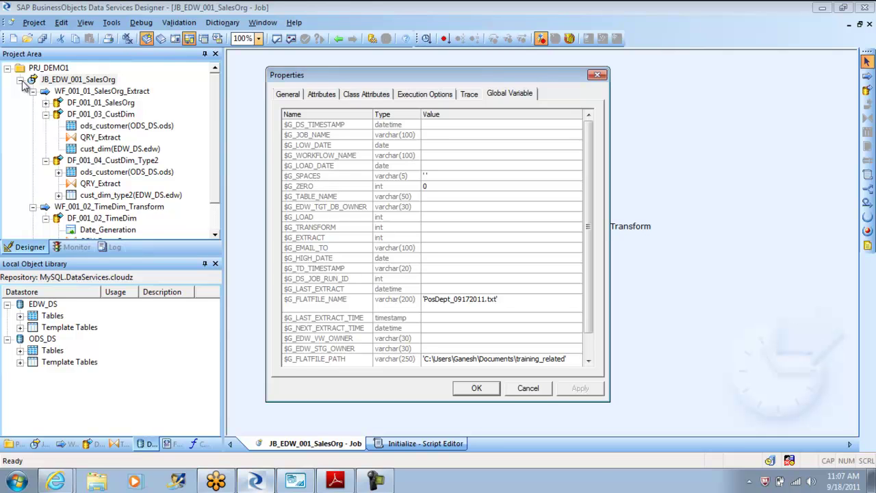
pyautogui.write("'")
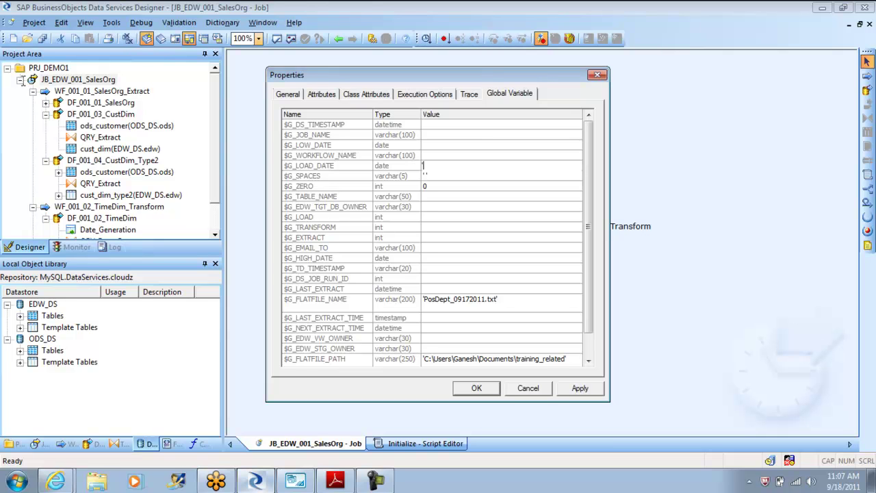
pyautogui.write('01.01.2')
pyautogui.press('BackSpace')
pyautogui.write("0001'")
# Set the job's global variable $G_HIGH_DATE to '12.31.9999' and apply the job properties
pyautogui.click(466, 258)
pyautogui.write("'12.")
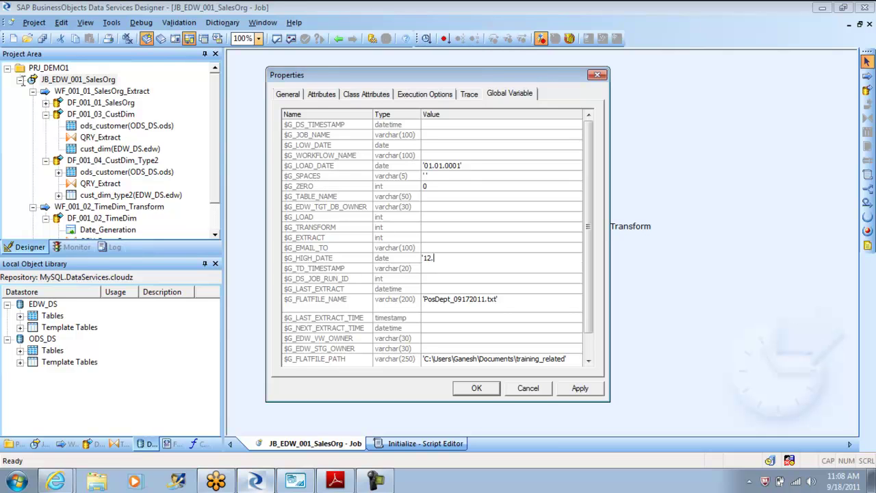
pyautogui.write("31.9999'")
pyautogui.press('Down')
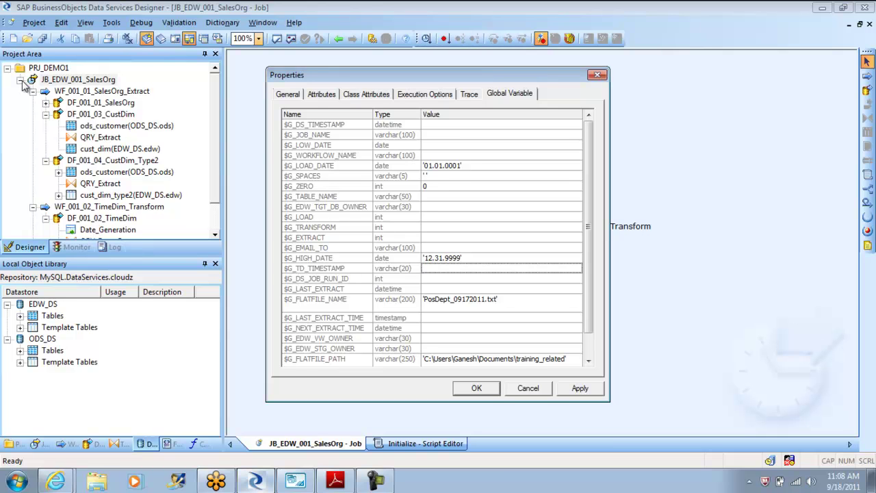
pyautogui.hotkey('alt', 'a')
pyautogui.press('Return')
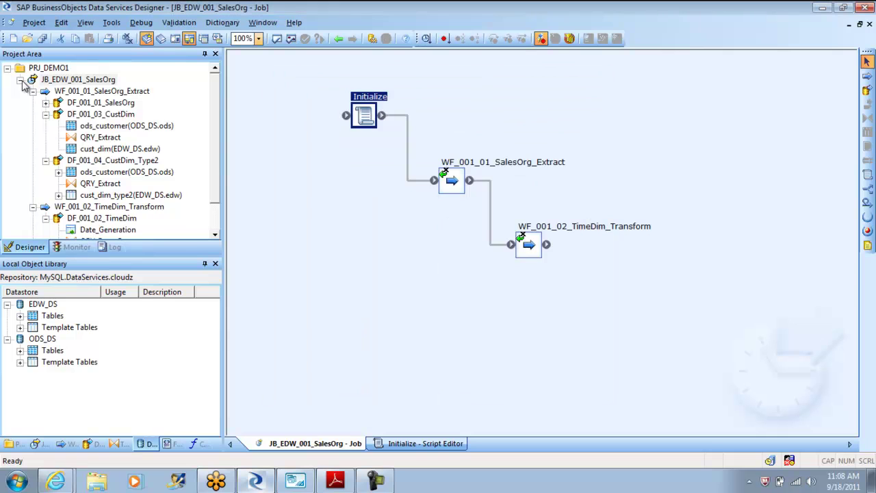
# Execute the JB_EDW_001_SalesOrg job with the default execution properties
pyautogui.hotkey('shift', 'F10')
pyautogui.press('Down')
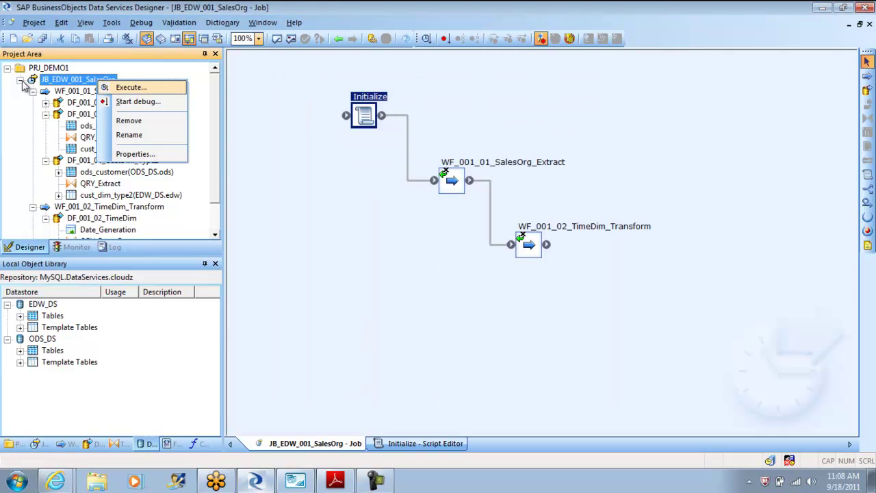
pyautogui.press('Return')
pyautogui.press('Return')
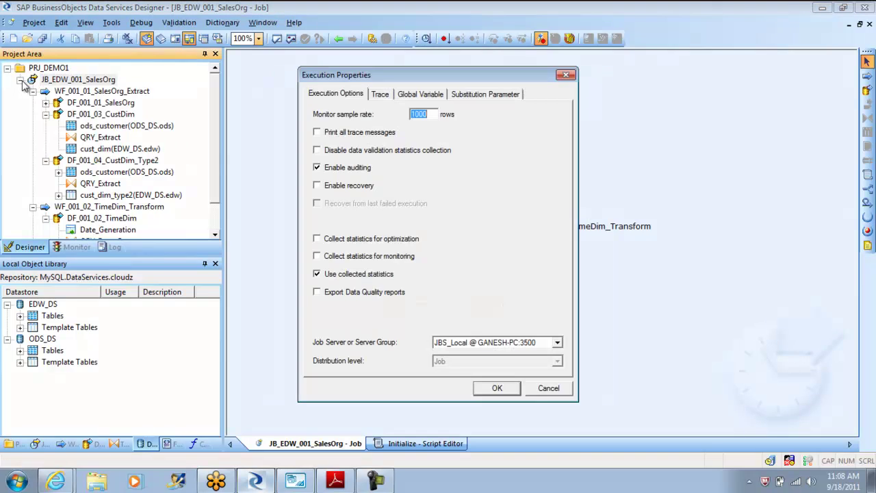
pyautogui.press('Return')
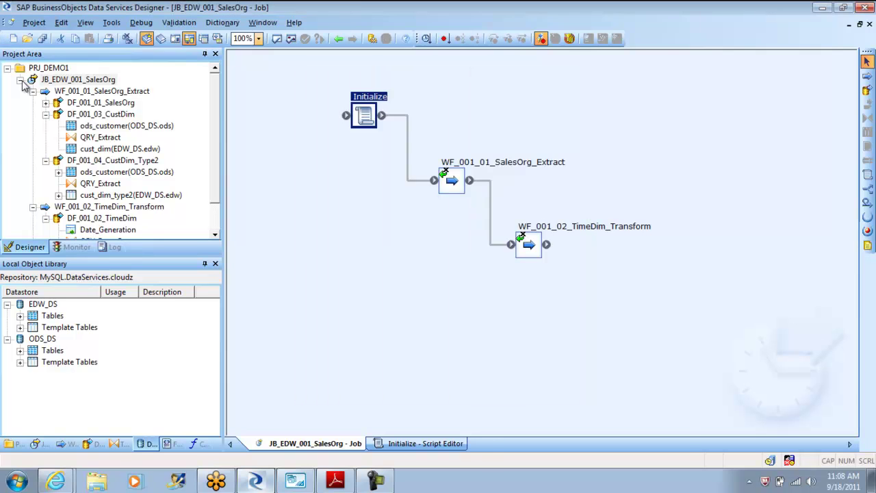